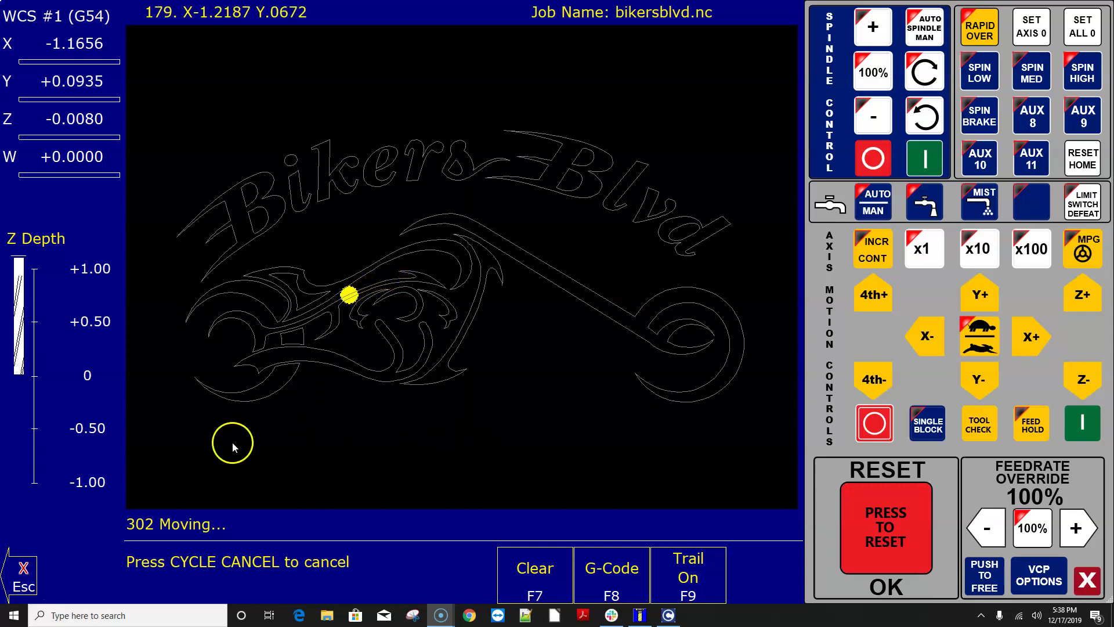
pyautogui.click(28, 588)
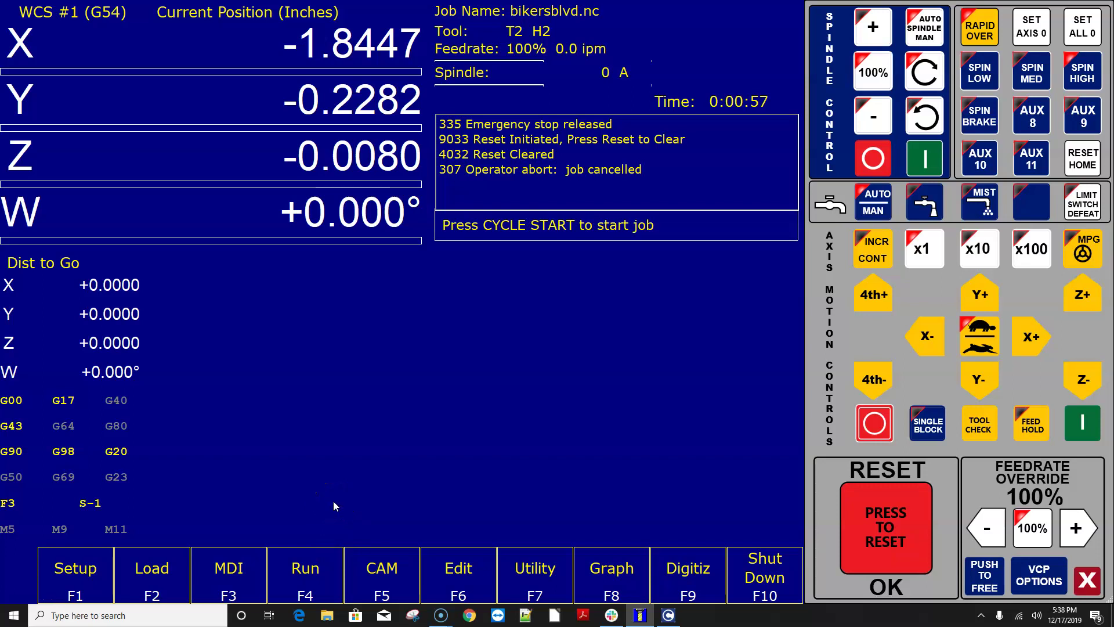
pyautogui.click(87, 566)
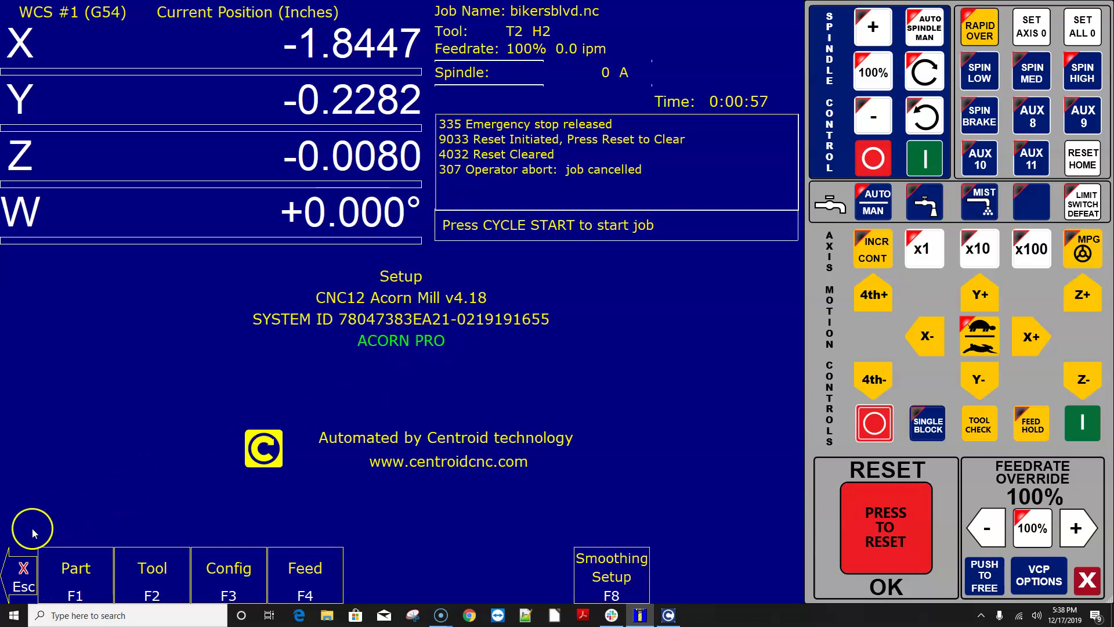
# Generate a CNC12 system report from the Utility menu and save it to the Desktop.
pyautogui.click(17, 573)
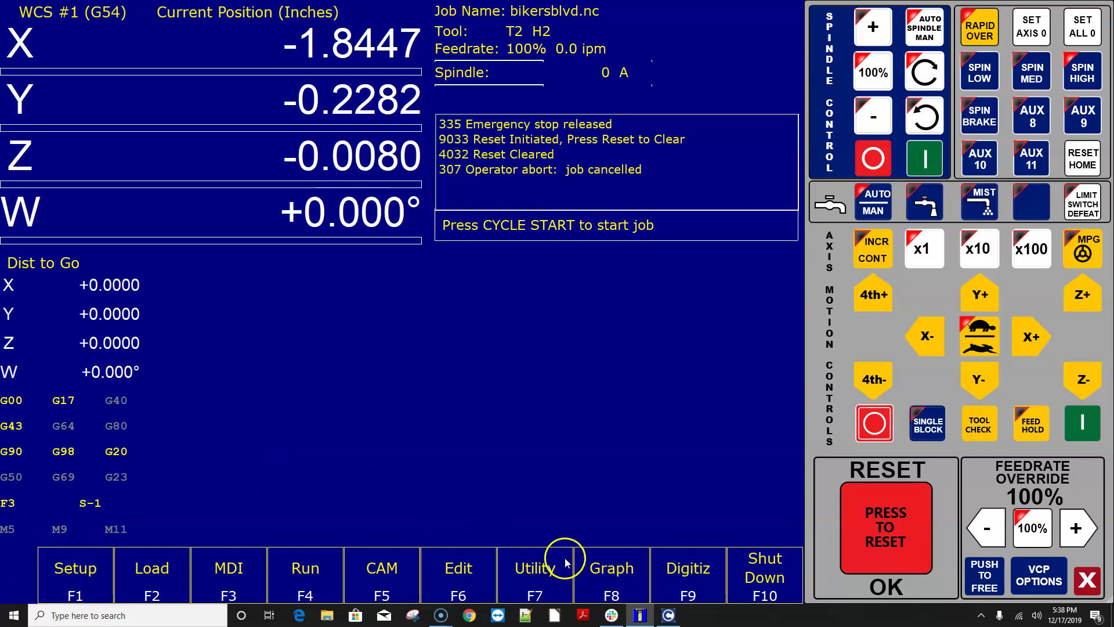
pyautogui.click(553, 573)
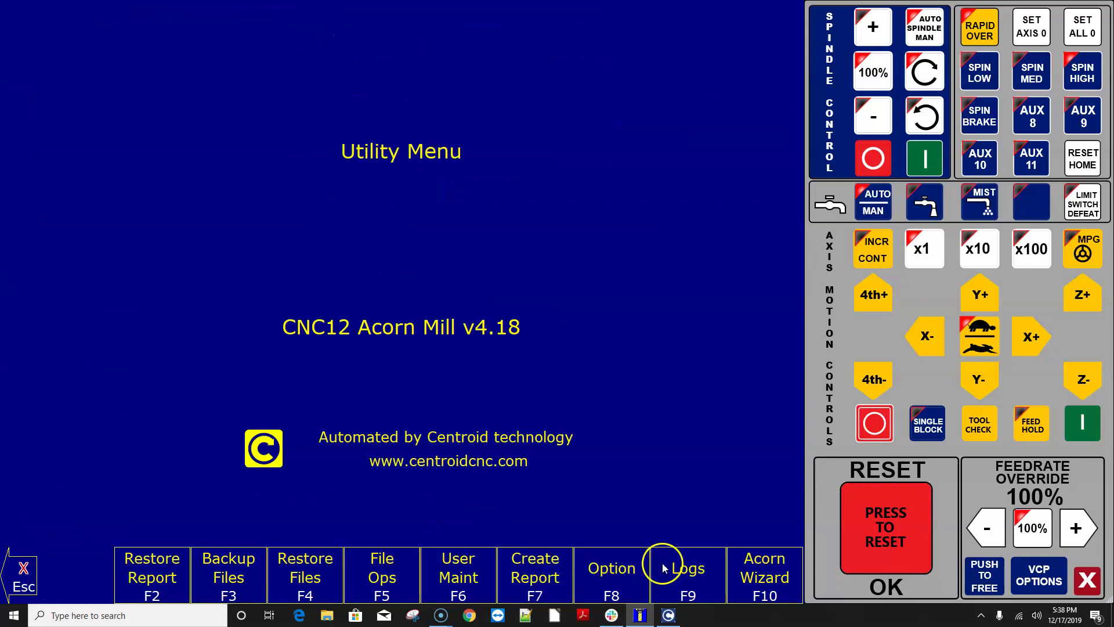
pyautogui.click(552, 572)
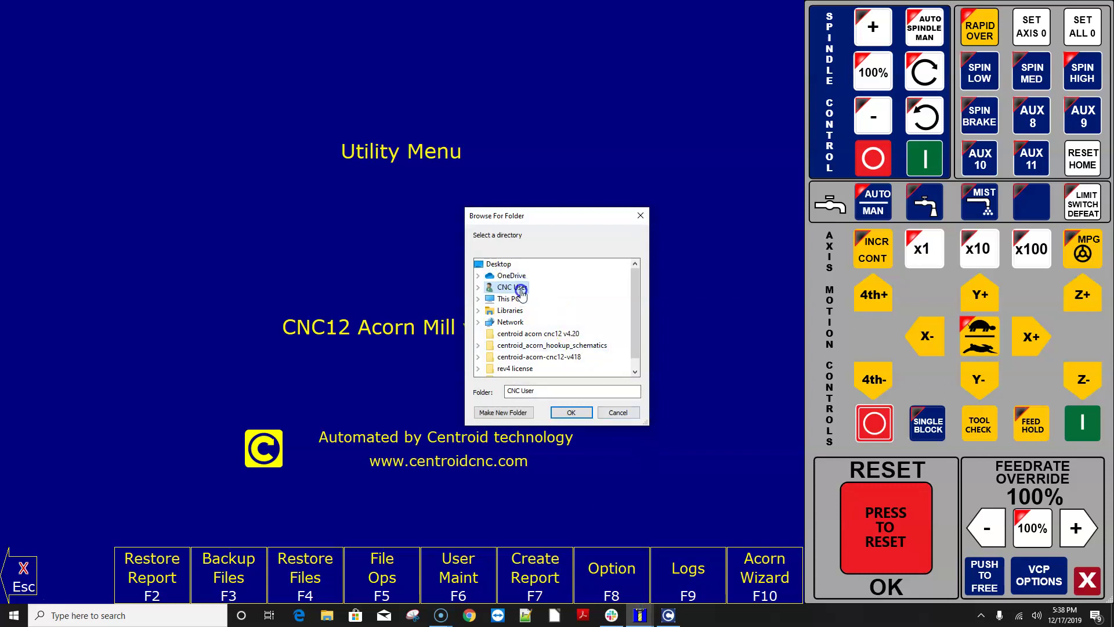
pyautogui.click(505, 267)
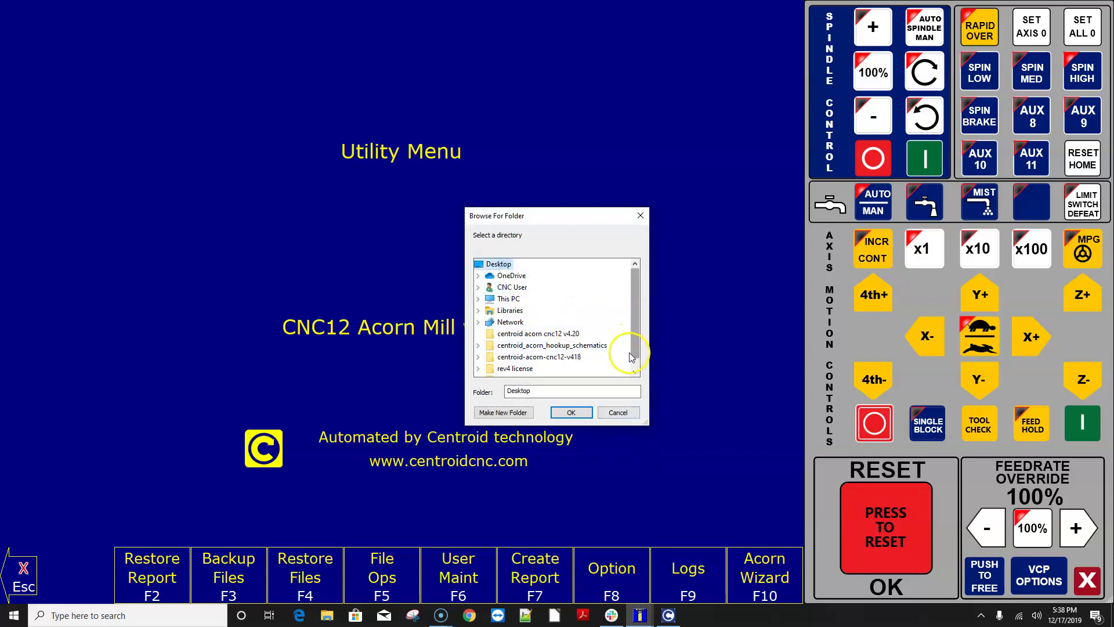
pyautogui.click(572, 414)
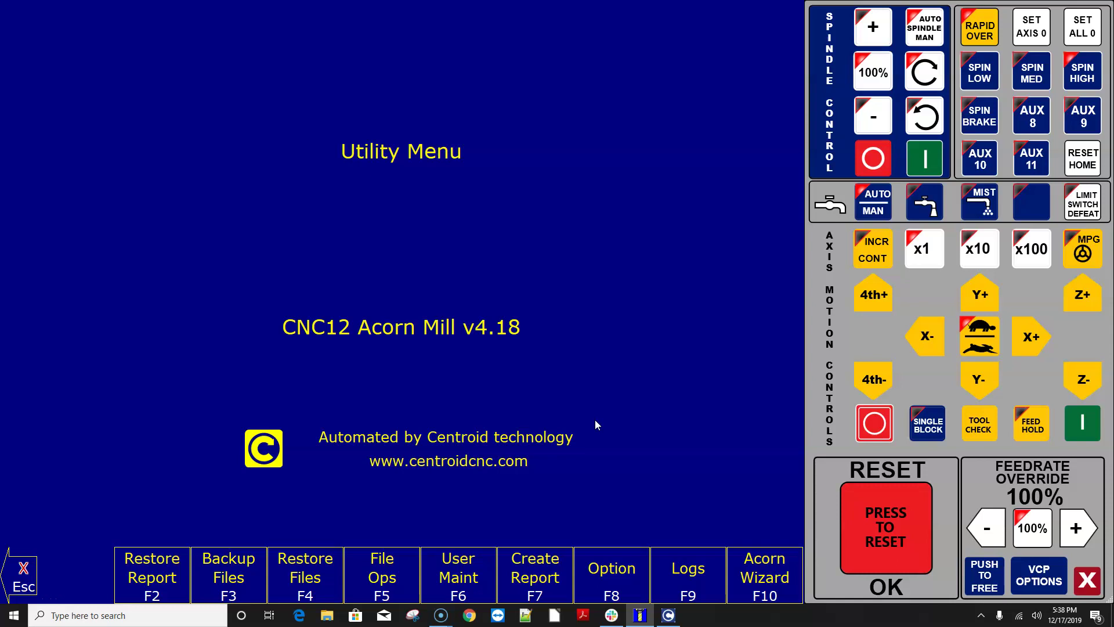
# Exit the Utility menu to the main position screen with bikersblvd.nc loaded.
pyautogui.click(159, 580)
pyautogui.click(562, 476)
pyautogui.click(22, 572)
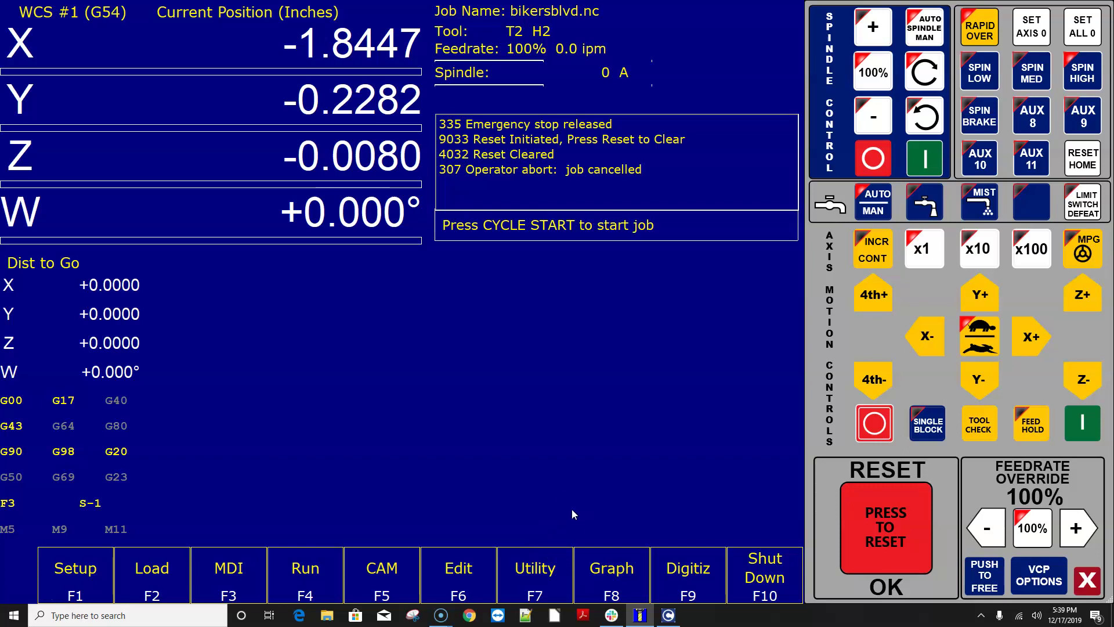
# Exit CNC12 and browse to Local Disk (C:) in File Explorer.
pyautogui.click(756, 571)
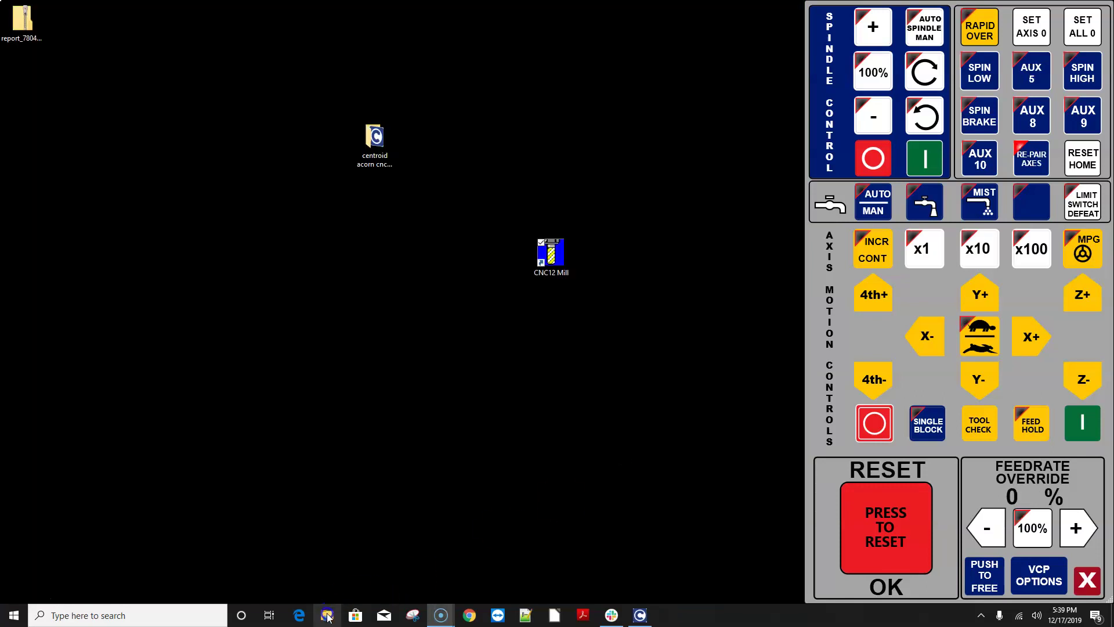
pyautogui.click(328, 615)
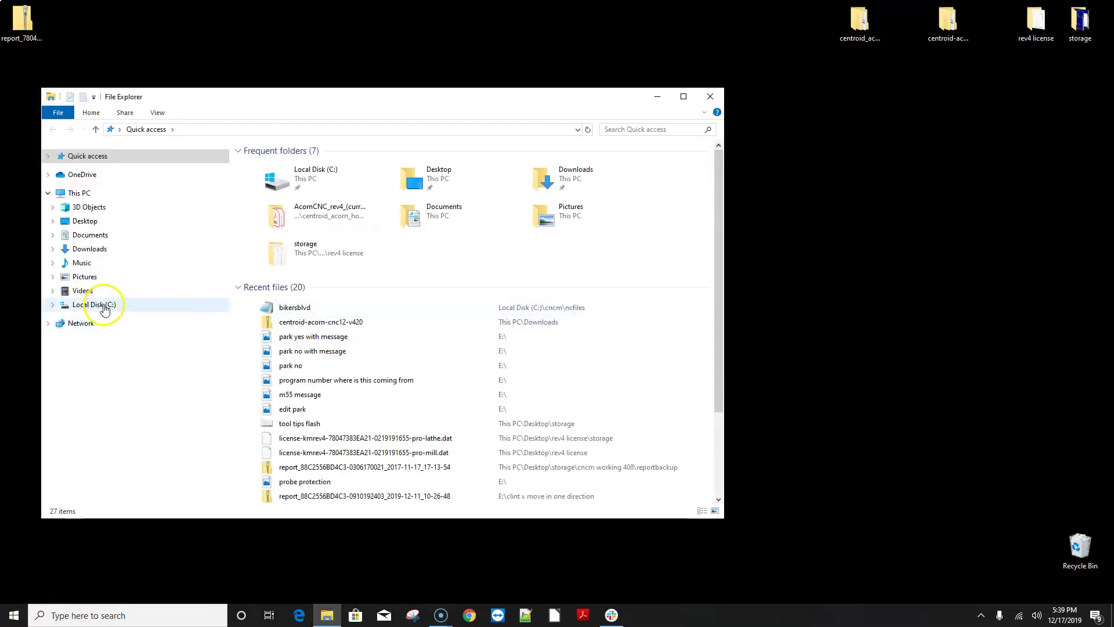
pyautogui.click(104, 304)
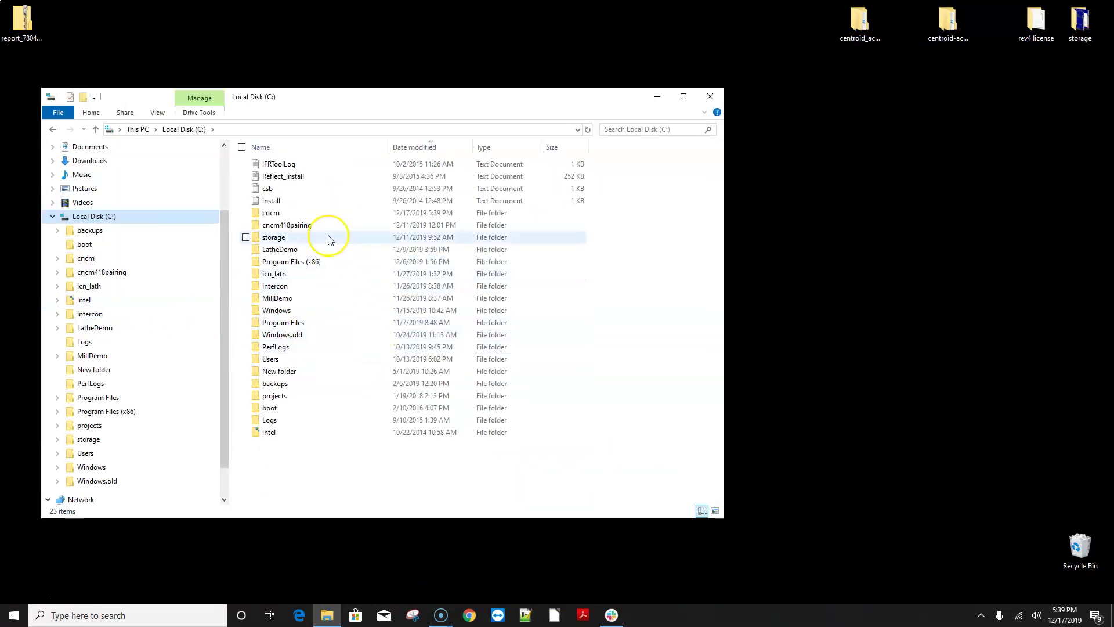
# Rename the cncm folder to cncm_418.
pyautogui.moveTo(286, 215)
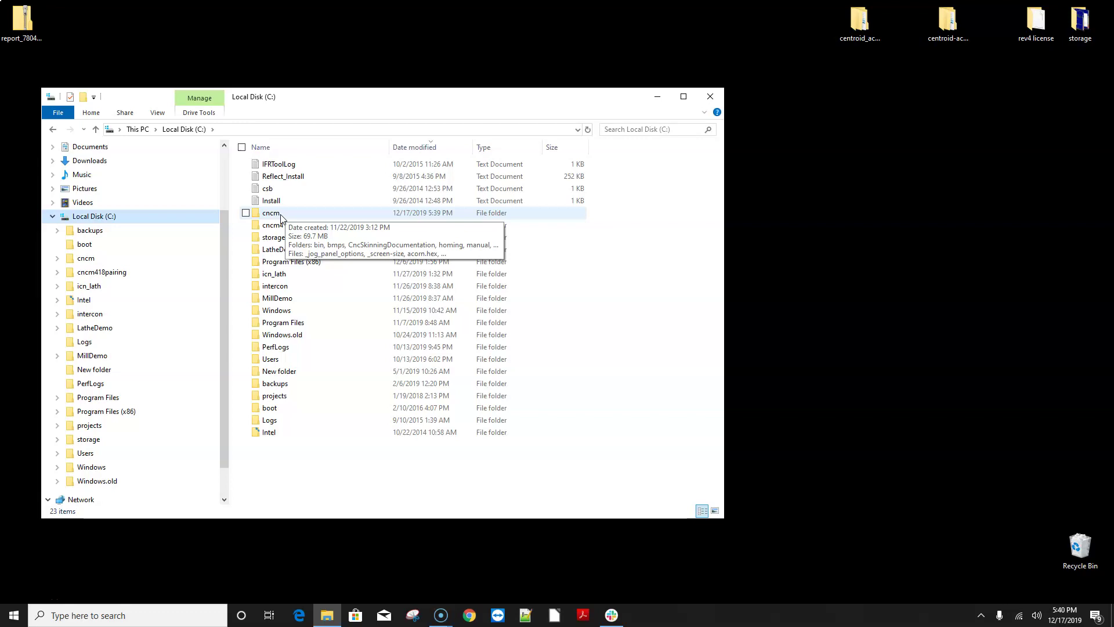
pyautogui.rightClick(281, 218)
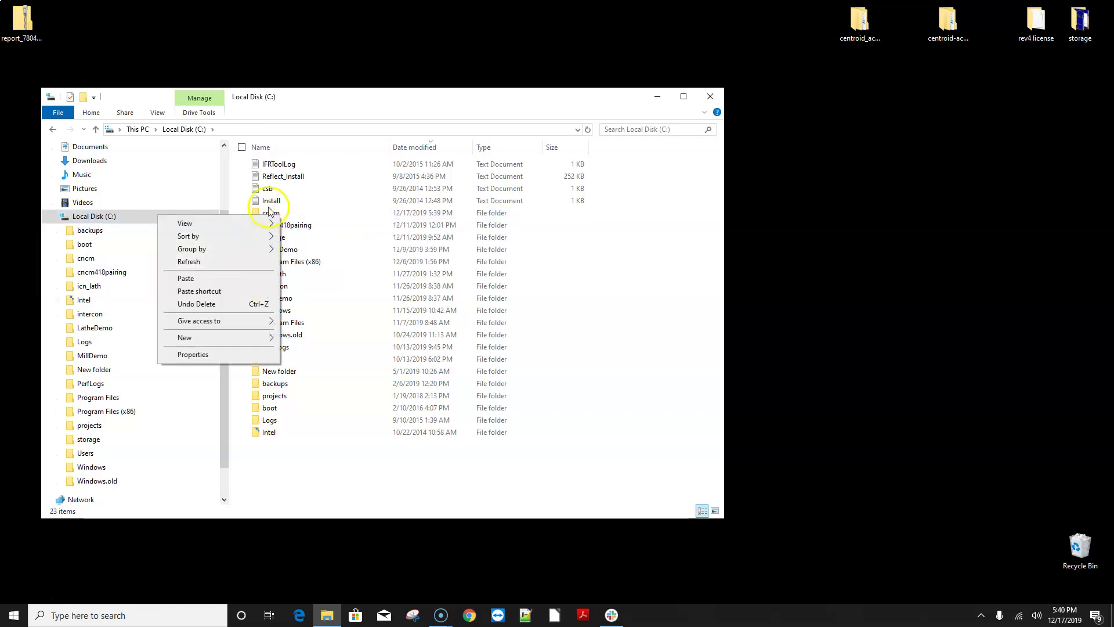
pyautogui.click(310, 215)
pyautogui.rightClick(303, 214)
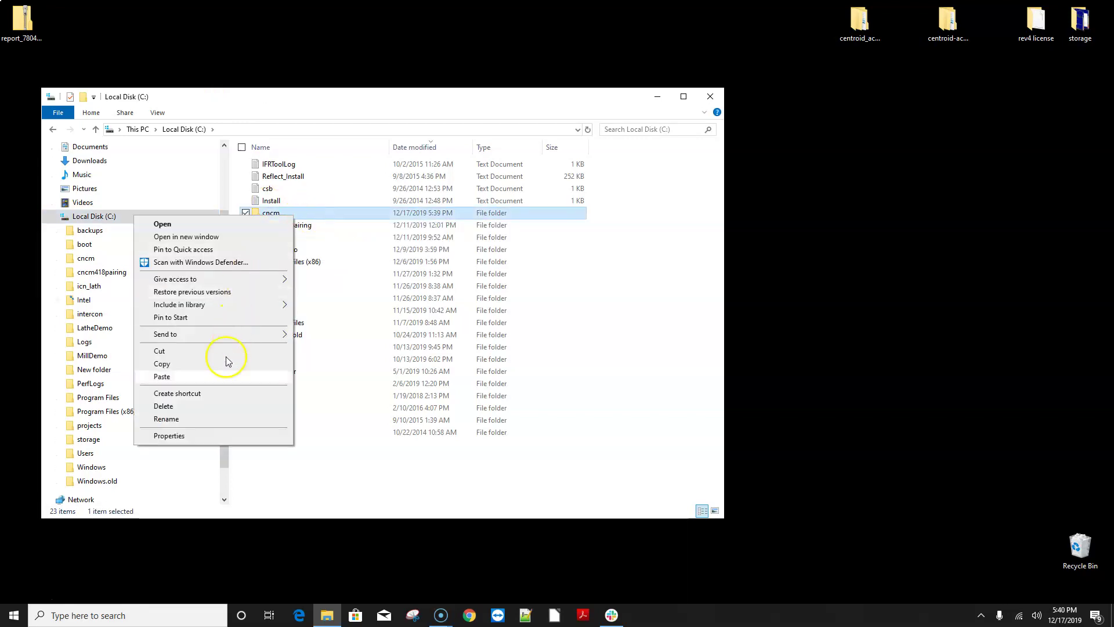
pyautogui.click(192, 420)
pyautogui.press('End')
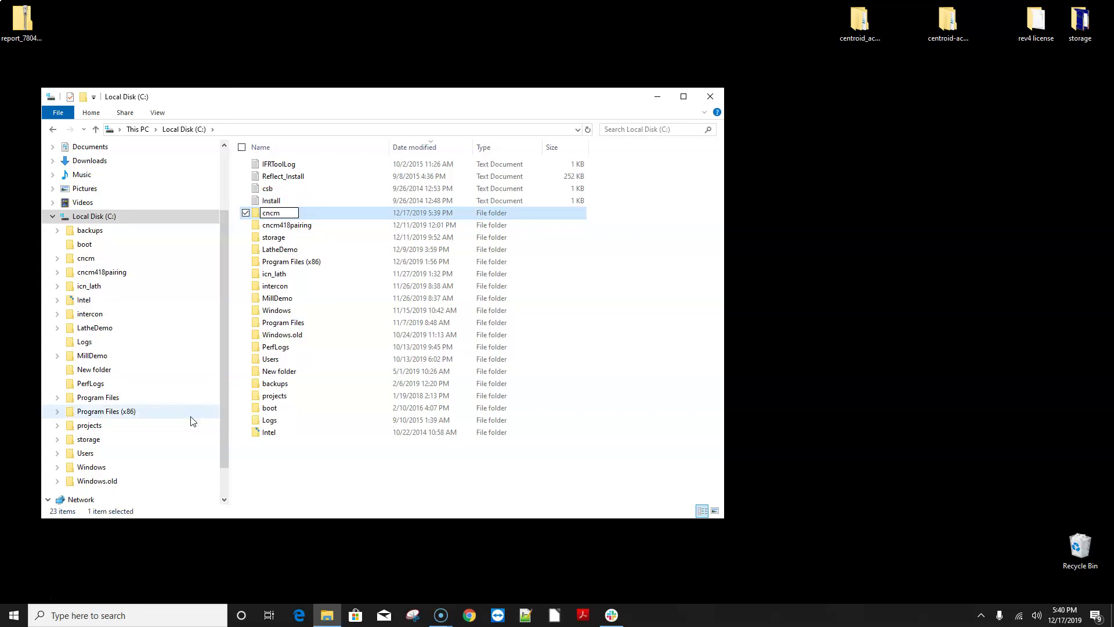
pyautogui.write('_418')
pyautogui.click(322, 469)
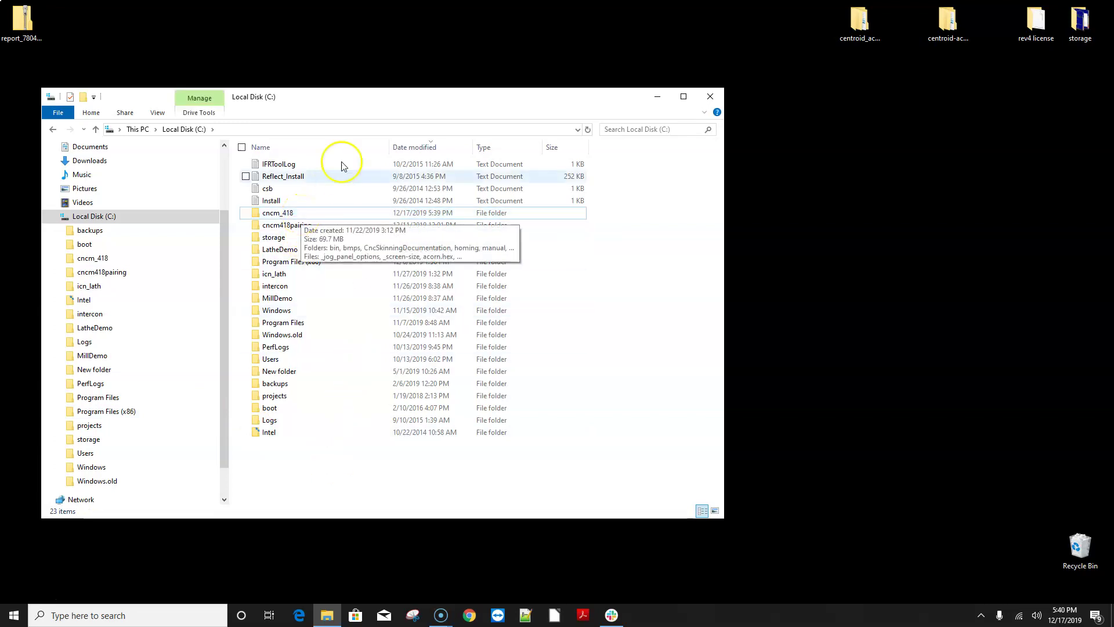
# Copy the cncm_418 folder on Local Disk (C:) and leave it selected.
pyautogui.moveTo(335, 104); pyautogui.dragTo(410, 82)
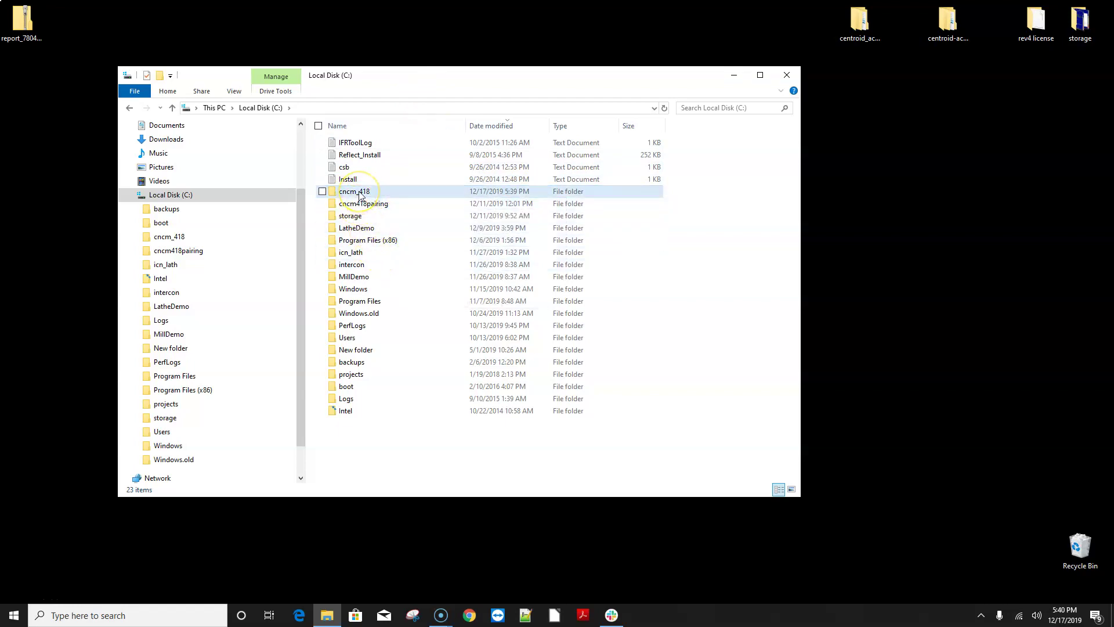
pyautogui.moveTo(371, 197)
pyautogui.rightClick(366, 196)
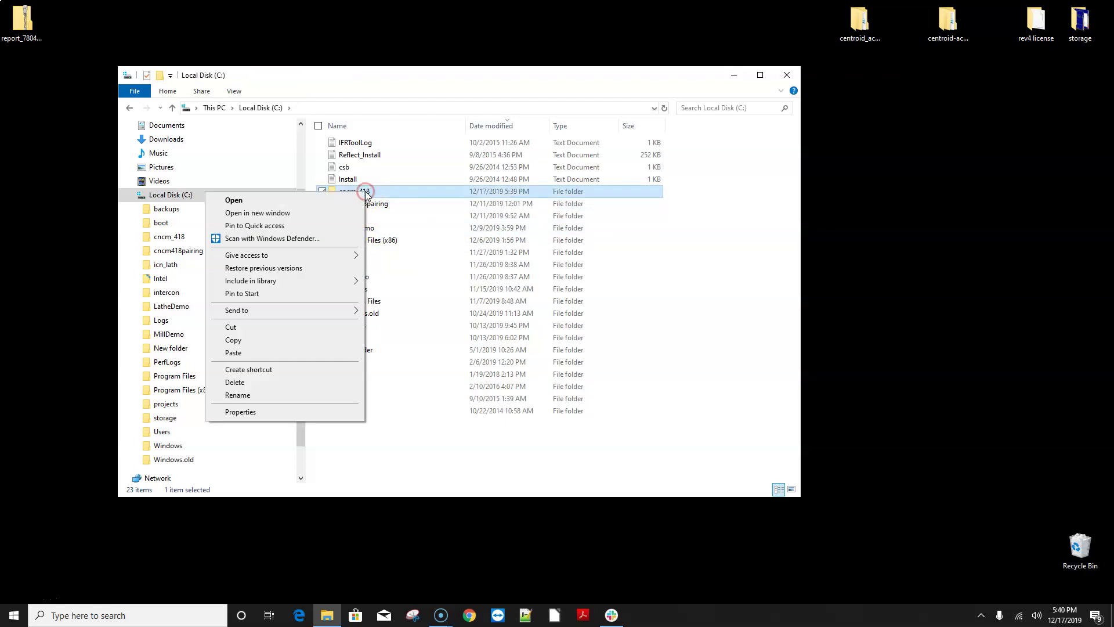
pyautogui.click(250, 342)
pyautogui.moveTo(369, 195)
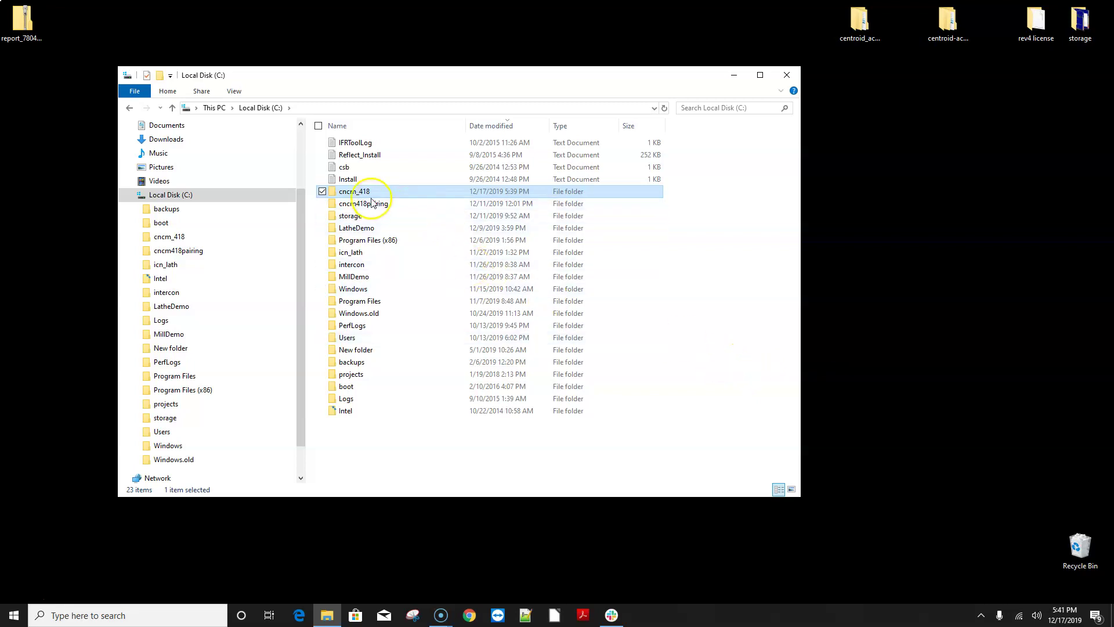
pyautogui.moveTo(368, 199)
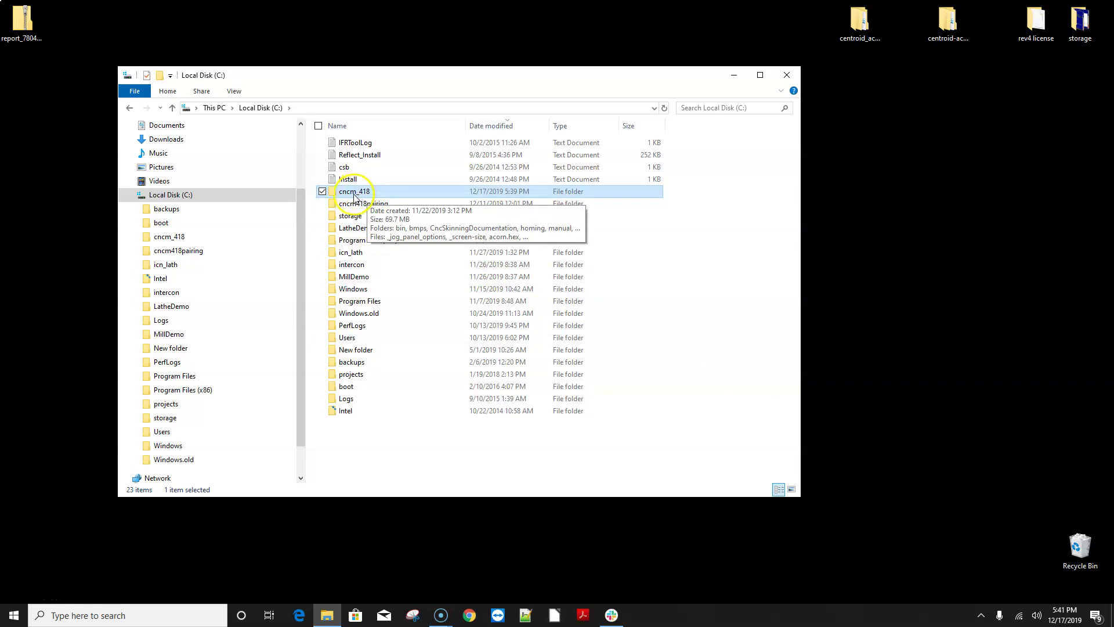
pyautogui.click(355, 197)
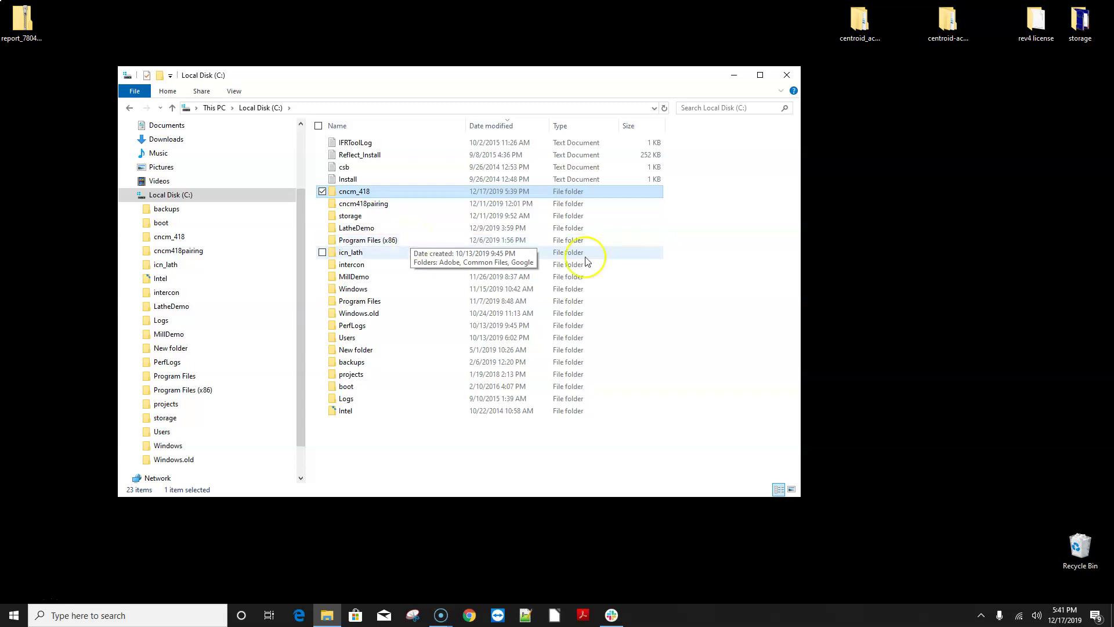
pyautogui.click(709, 250)
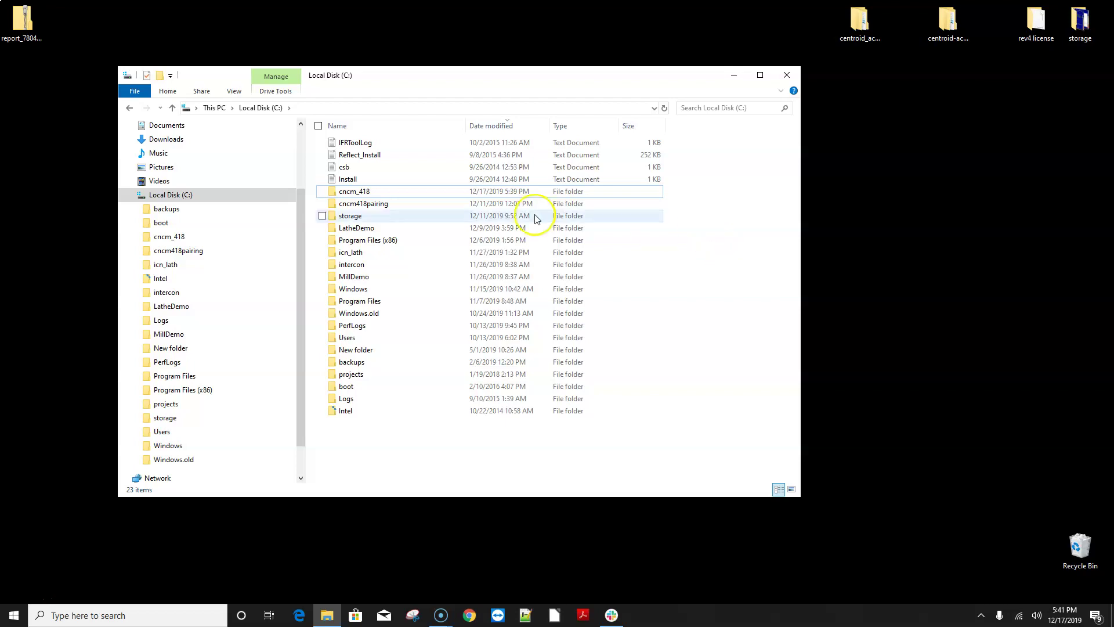
pyautogui.click(361, 196)
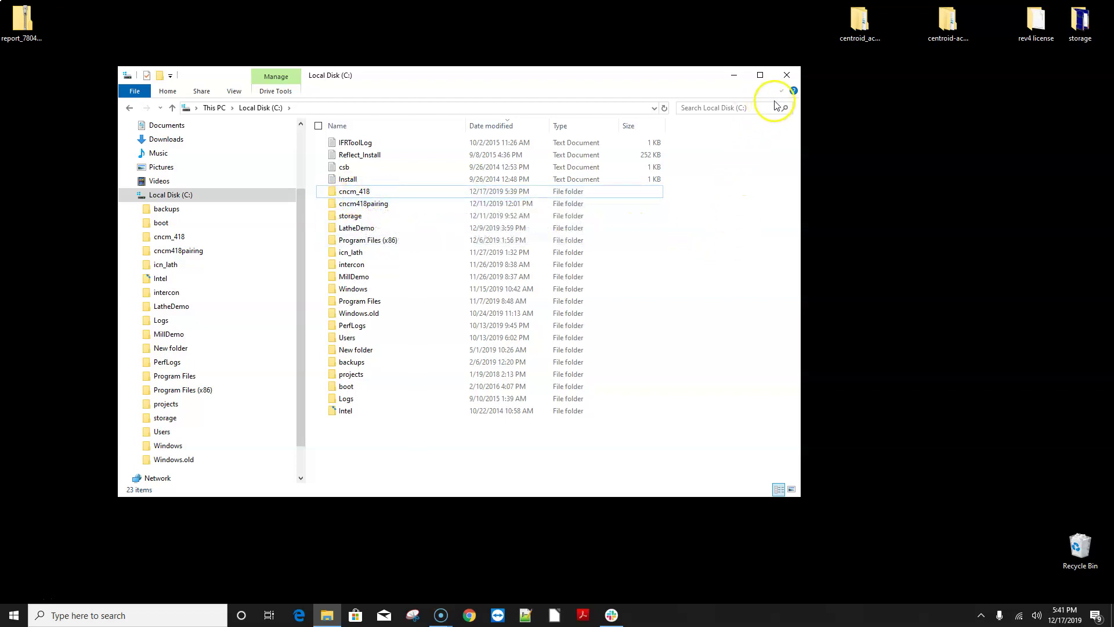
# Close Explorer and open the desktop folder 'centroid acorn cnc12 v4.20'.
pyautogui.click(787, 76)
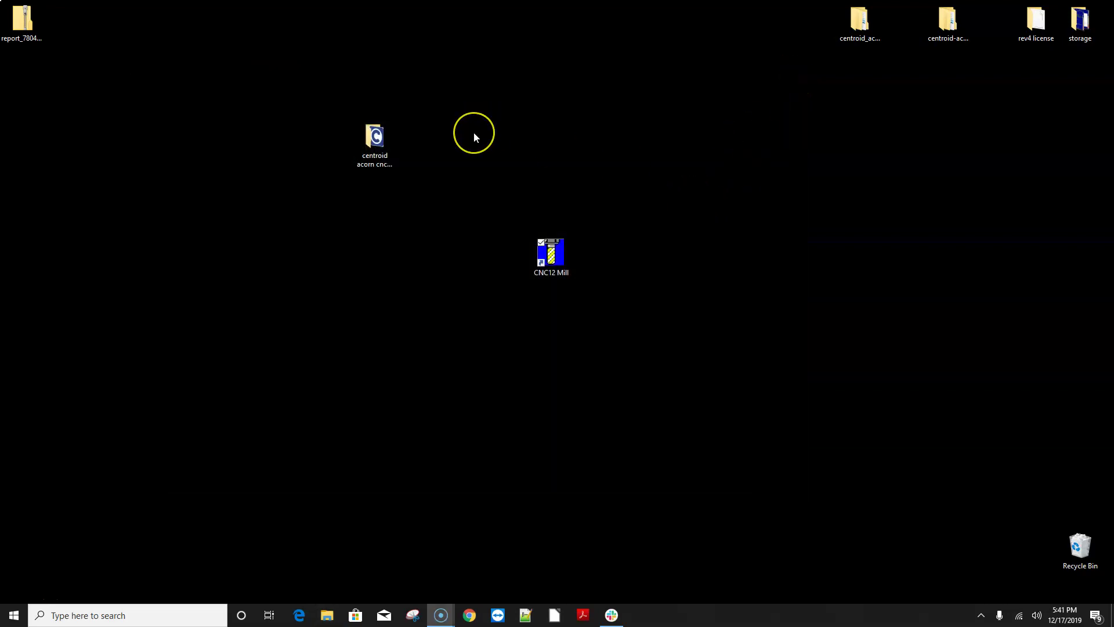
pyautogui.click(455, 139)
pyautogui.click(374, 142)
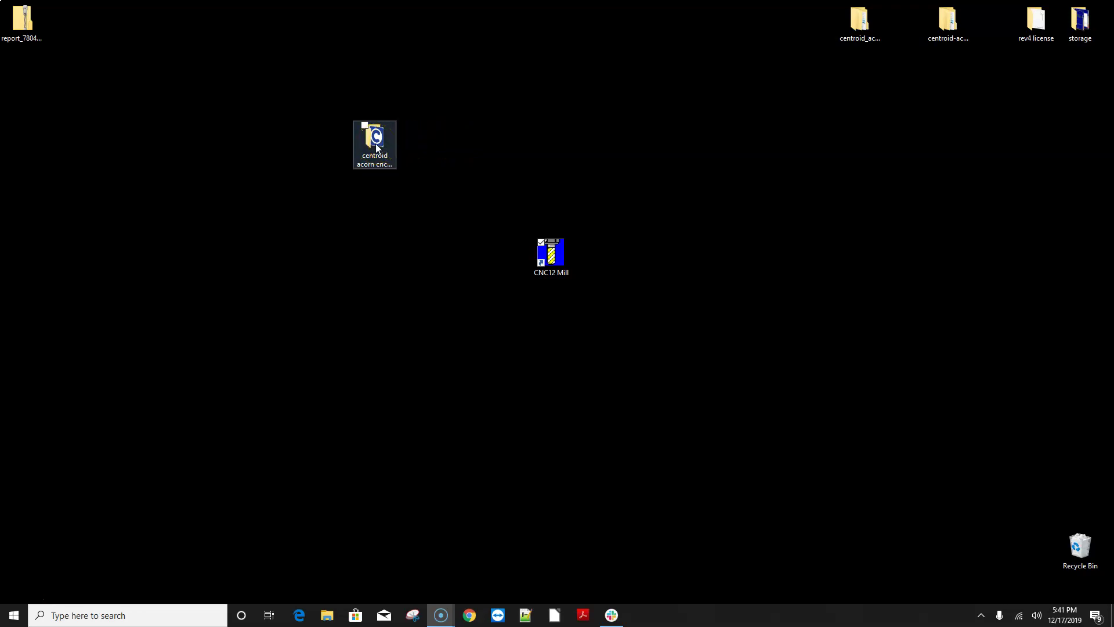
pyautogui.click(376, 147)
pyautogui.doubleClick(375, 147)
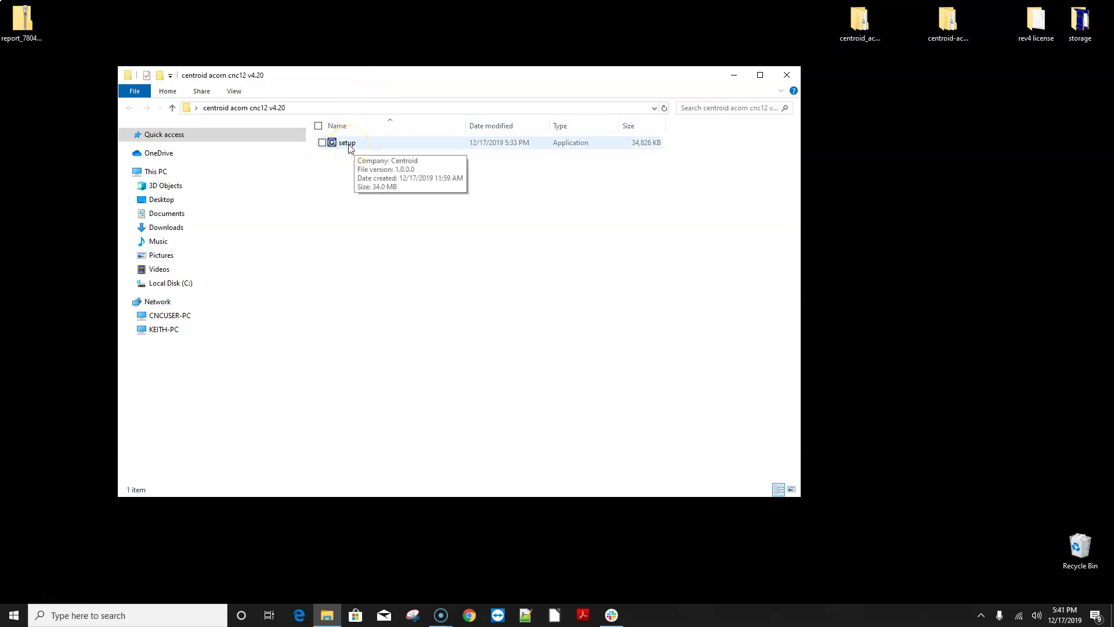
# Run the CNC12 v4.20 setup past SmartScreen via More info and Run anyway.
pyautogui.doubleClick(349, 144)
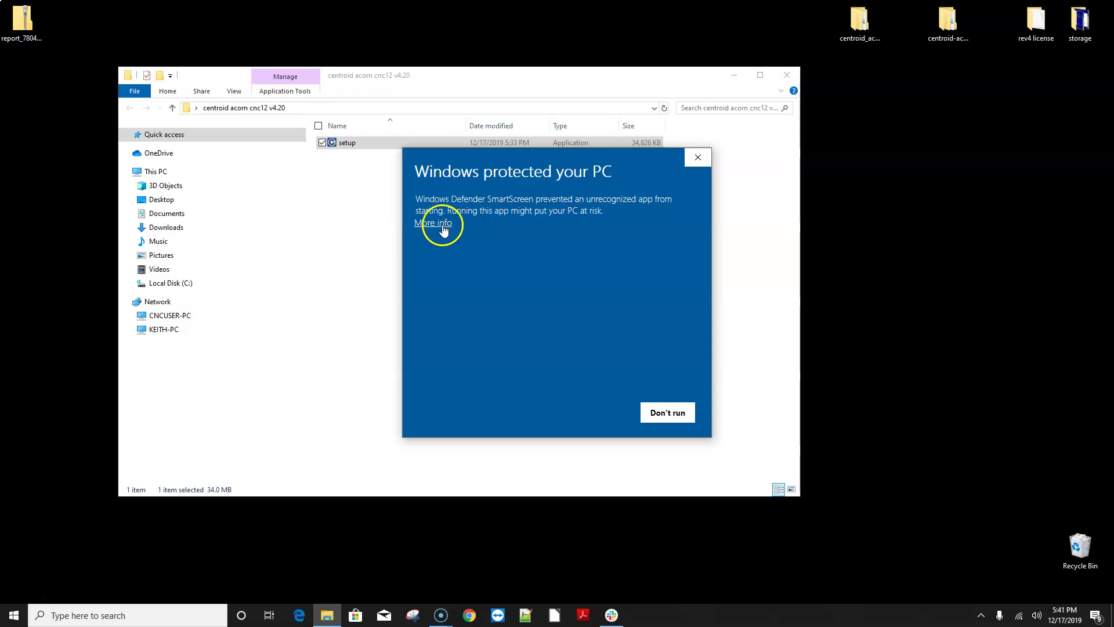
pyautogui.click(443, 229)
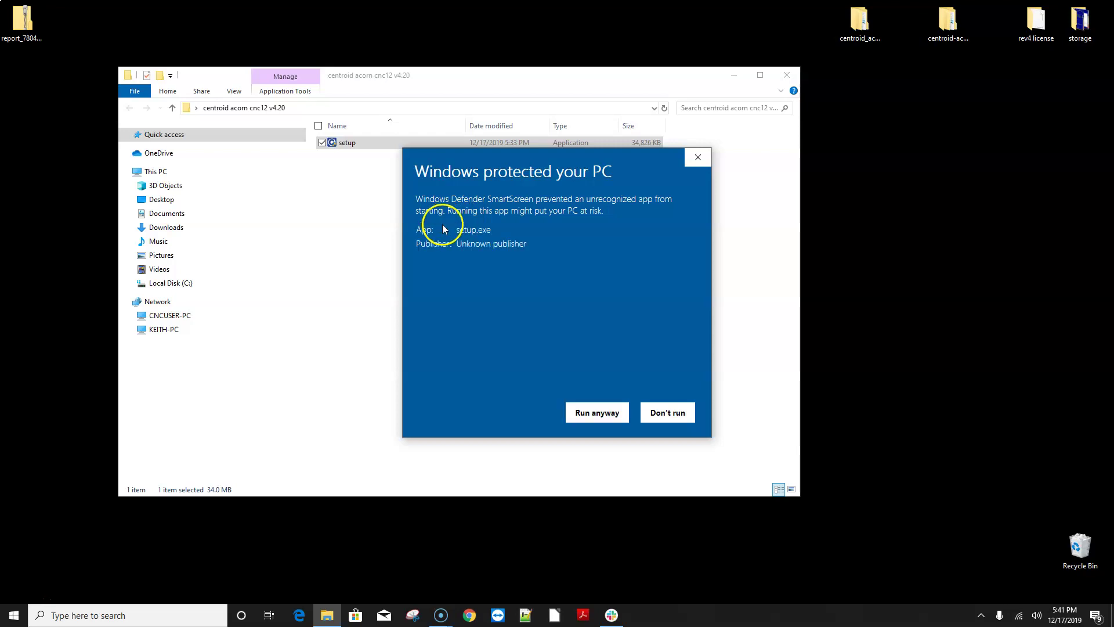
pyautogui.click(589, 415)
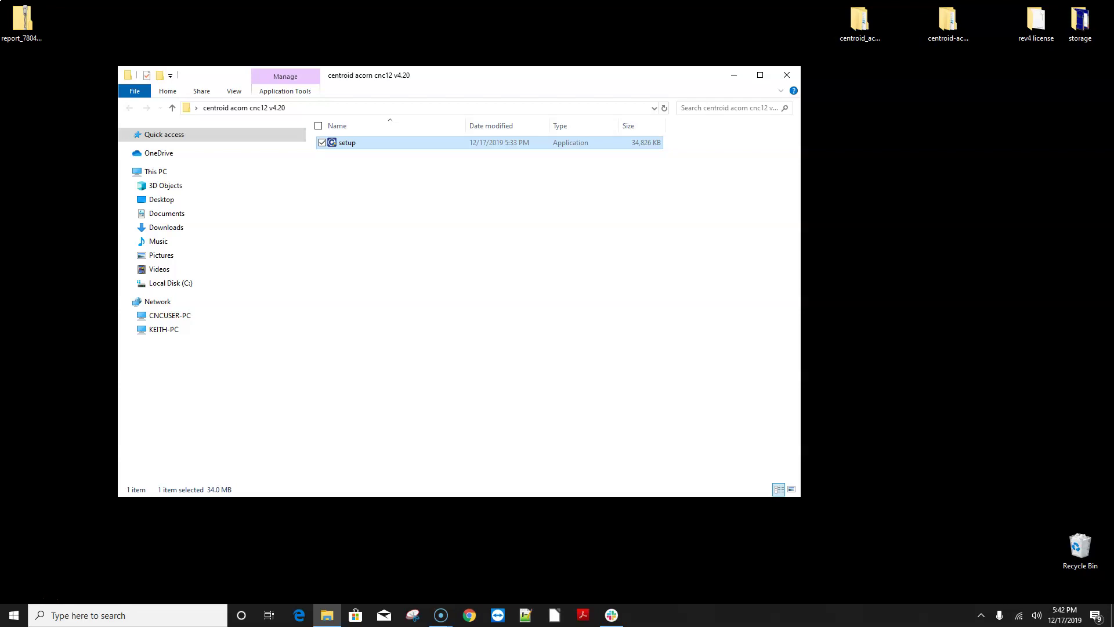
pyautogui.click(734, 78)
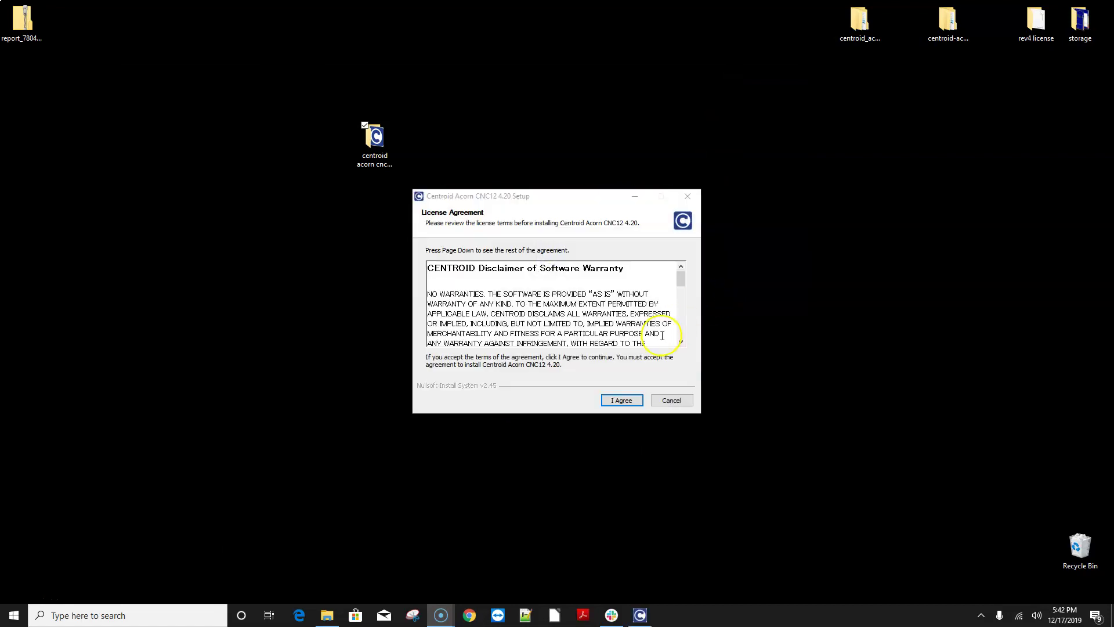
# Accept the licence, install only Acorn CNC12 Mill with Imperial units, and finish.
pyautogui.click(619, 400)
pyautogui.click(626, 402)
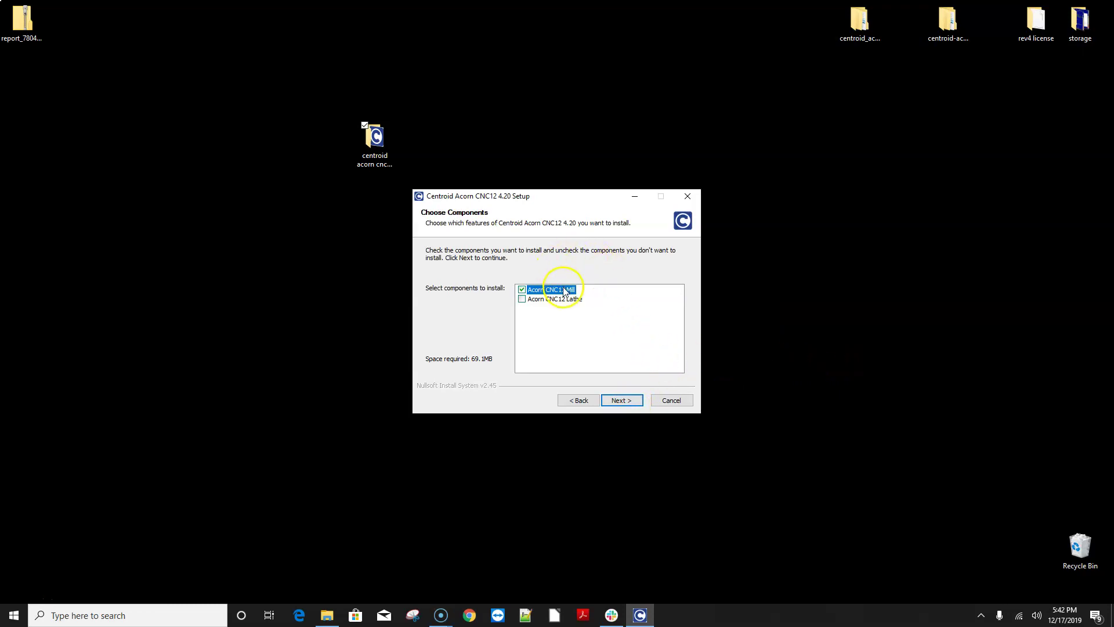
pyautogui.click(621, 402)
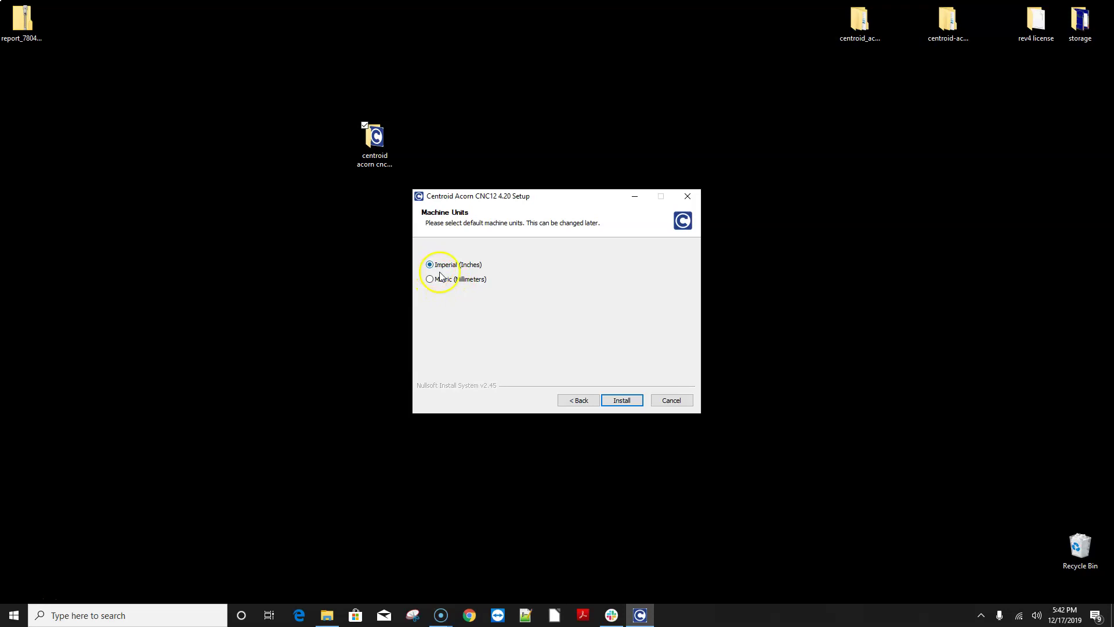
pyautogui.click(622, 400)
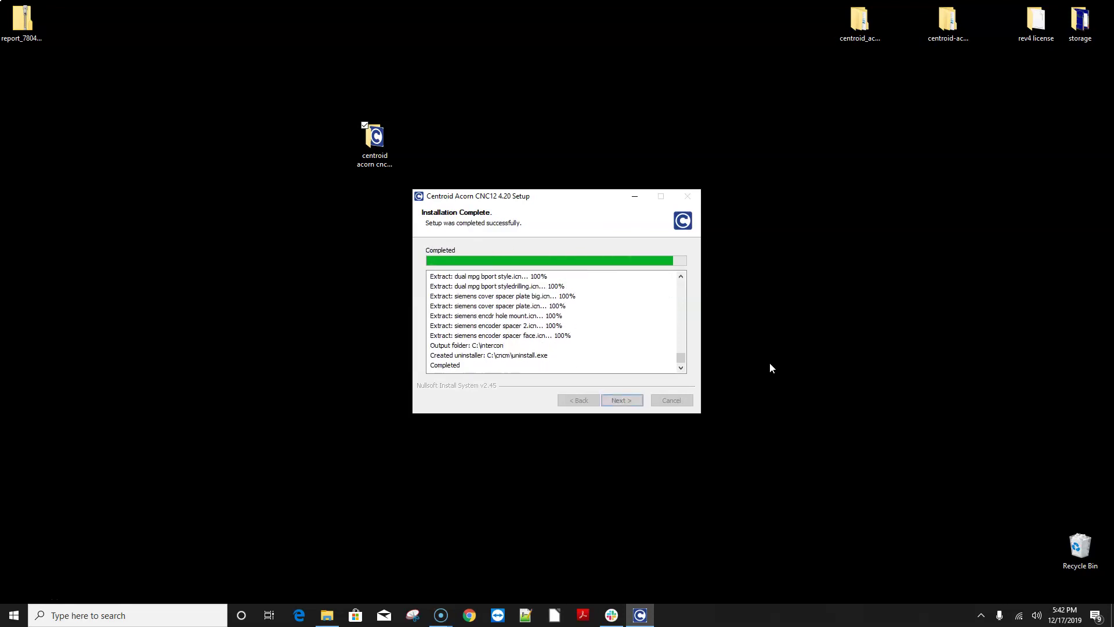
pyautogui.click(621, 401)
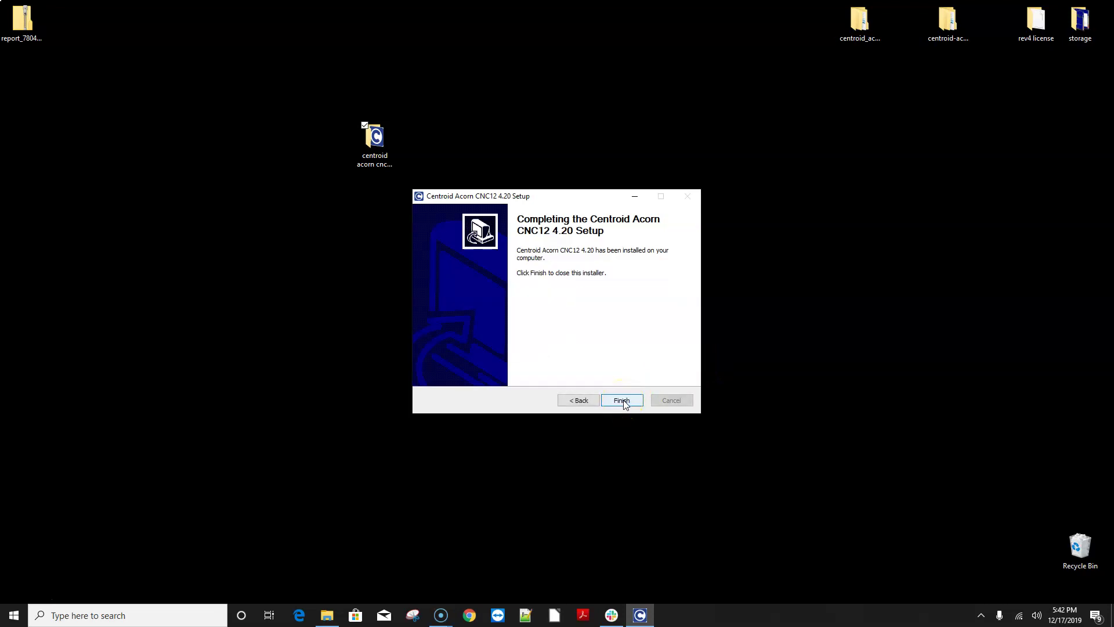
pyautogui.click(623, 401)
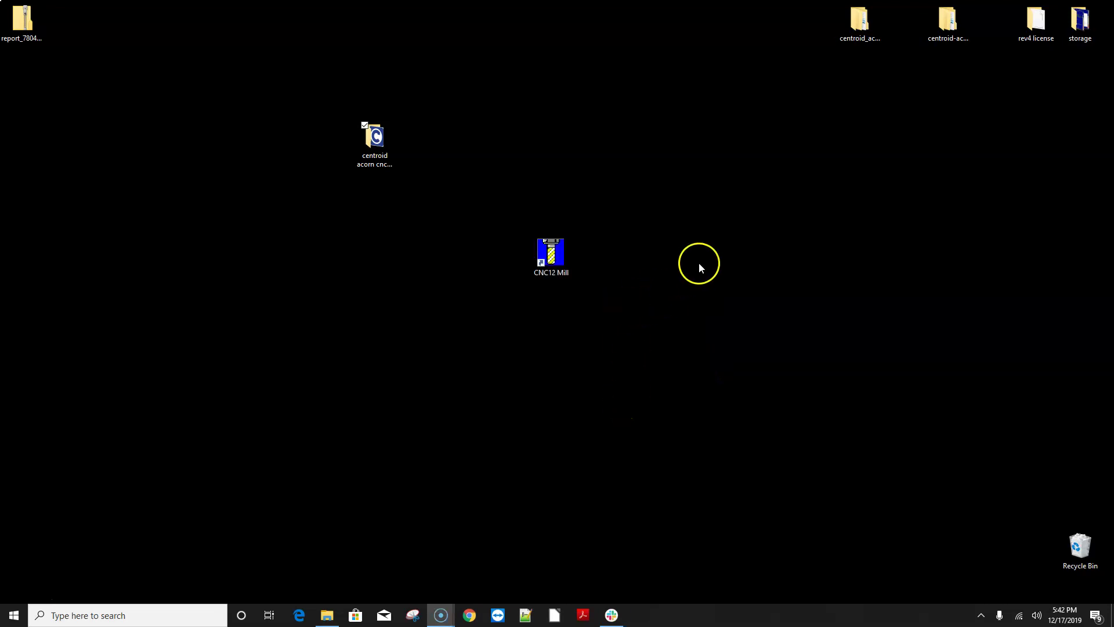
# Launch CNC12 Mill from its desktop shortcut and accept the Ether1616 configuration change.
pyautogui.moveTo(555, 261); pyautogui.dragTo(436, 289)
pyautogui.doubleClick(419, 258)
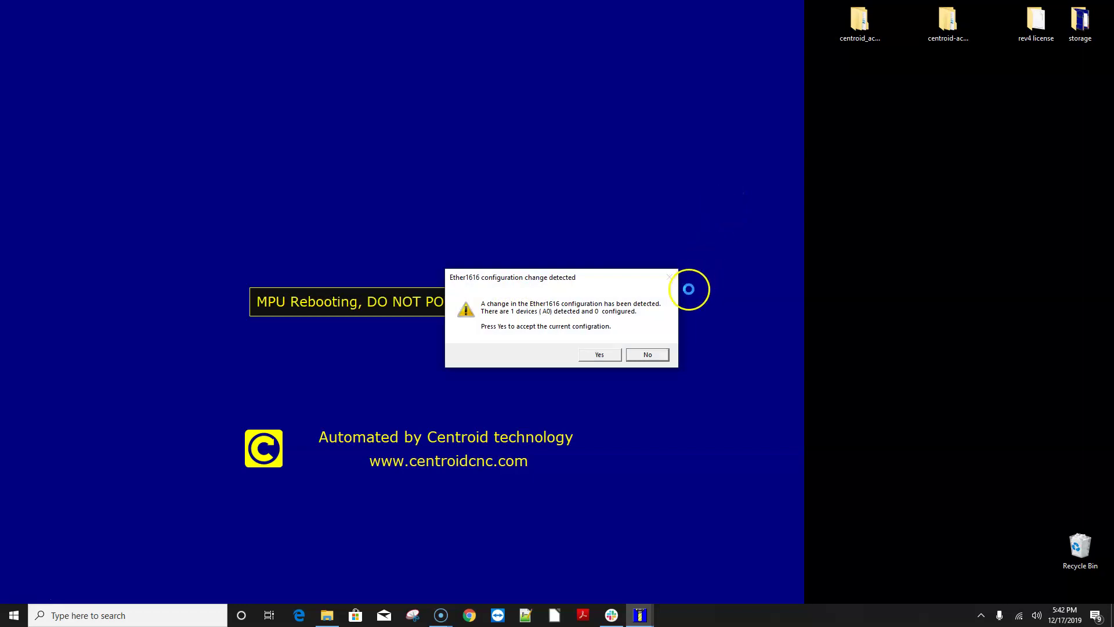
pyautogui.click(601, 355)
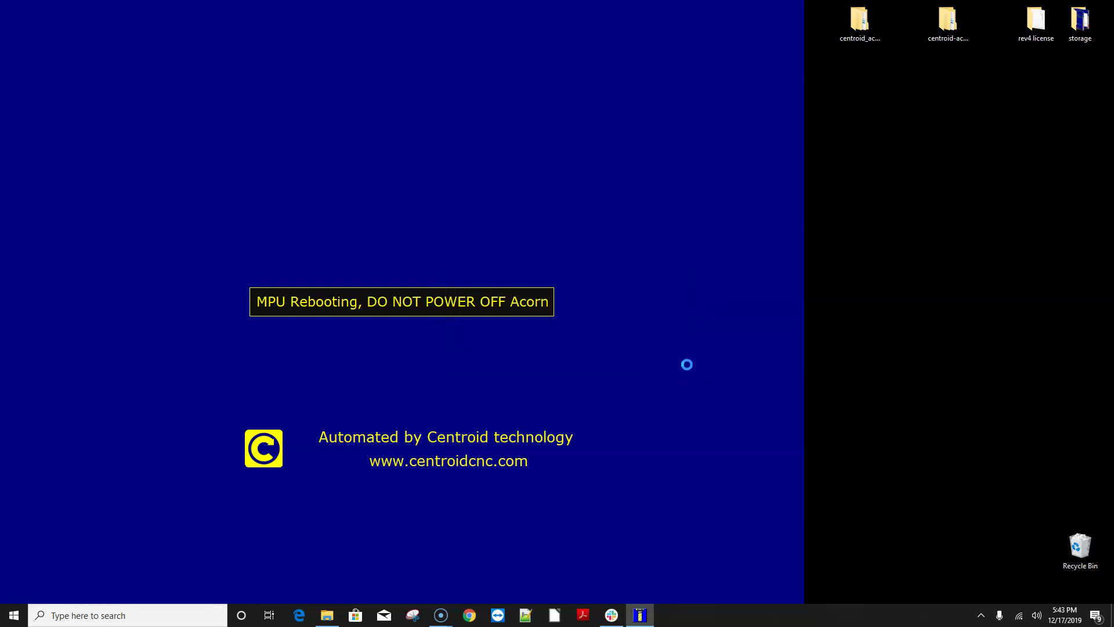
pyautogui.click(689, 360)
pyautogui.click(692, 336)
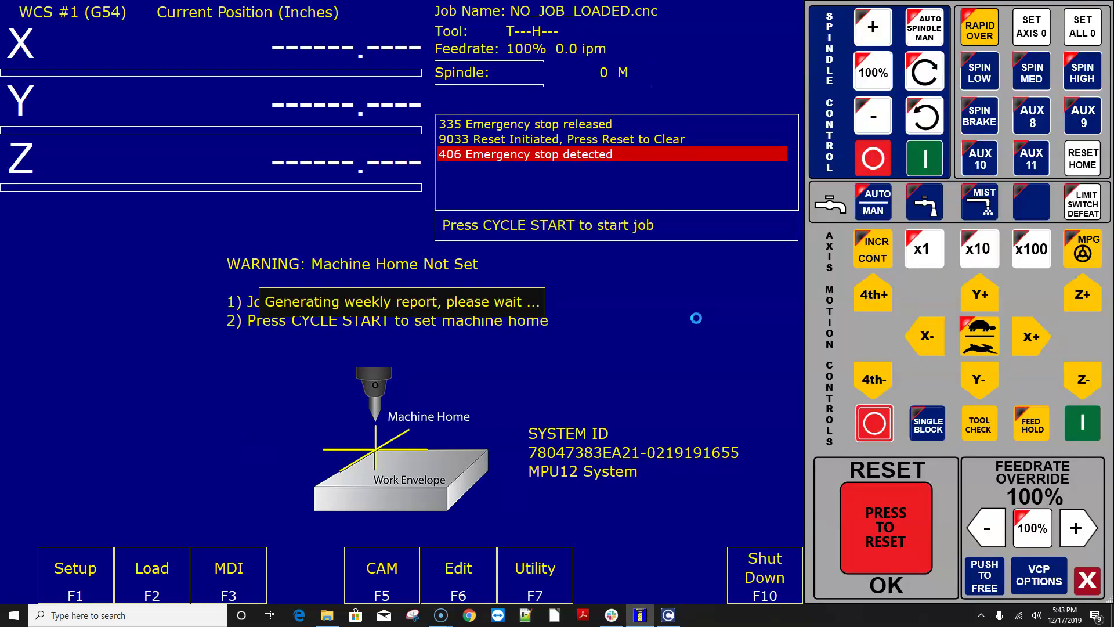
# Launch the Acorn Wizard from the Utility menu (F7, then F10).
pyautogui.click(685, 324)
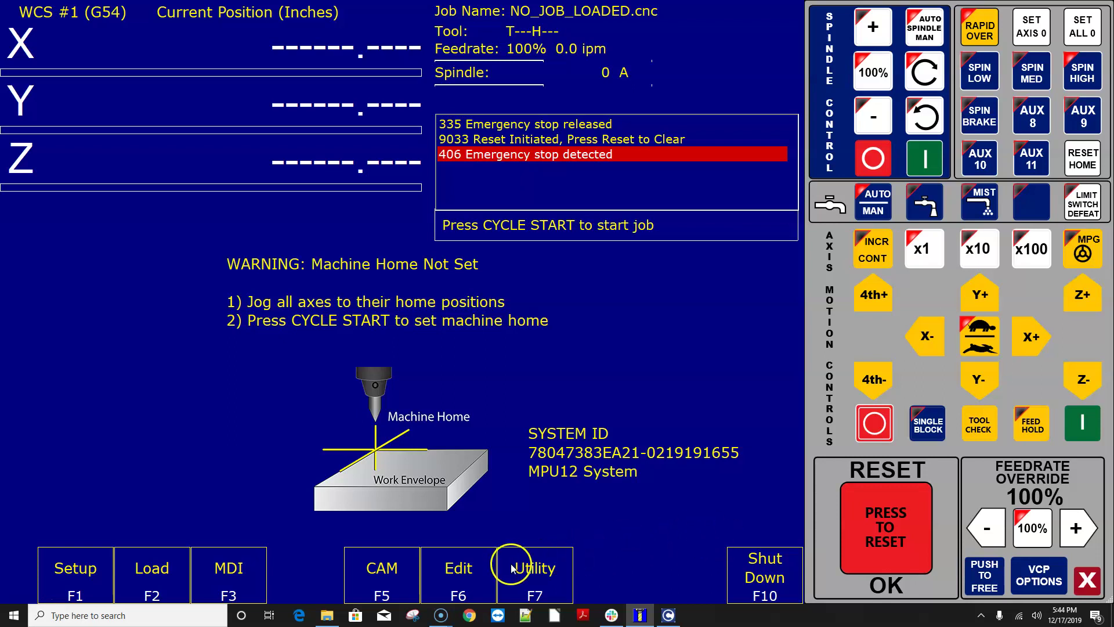
pyautogui.click(534, 581)
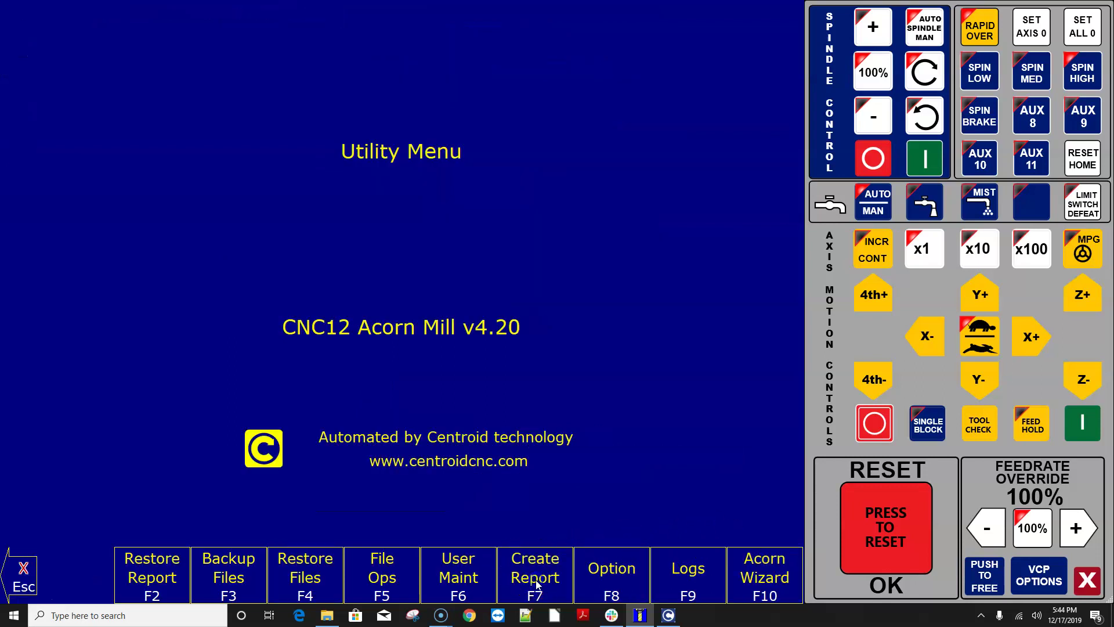
pyautogui.click(783, 578)
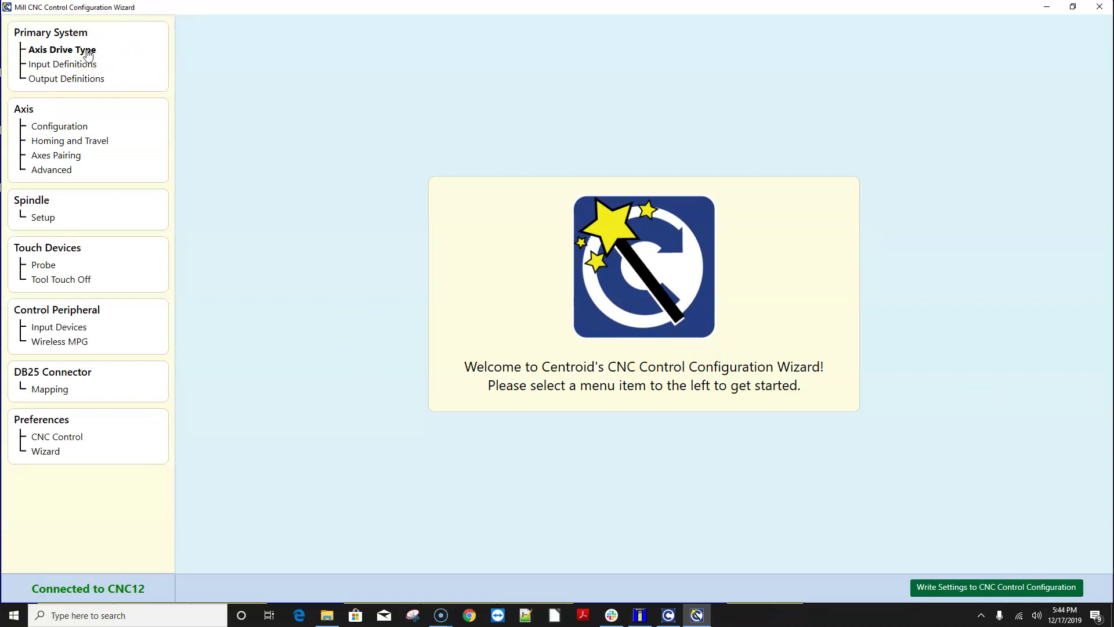
# Show the Axis Drive Type page under Primary System.
pyautogui.click(87, 51)
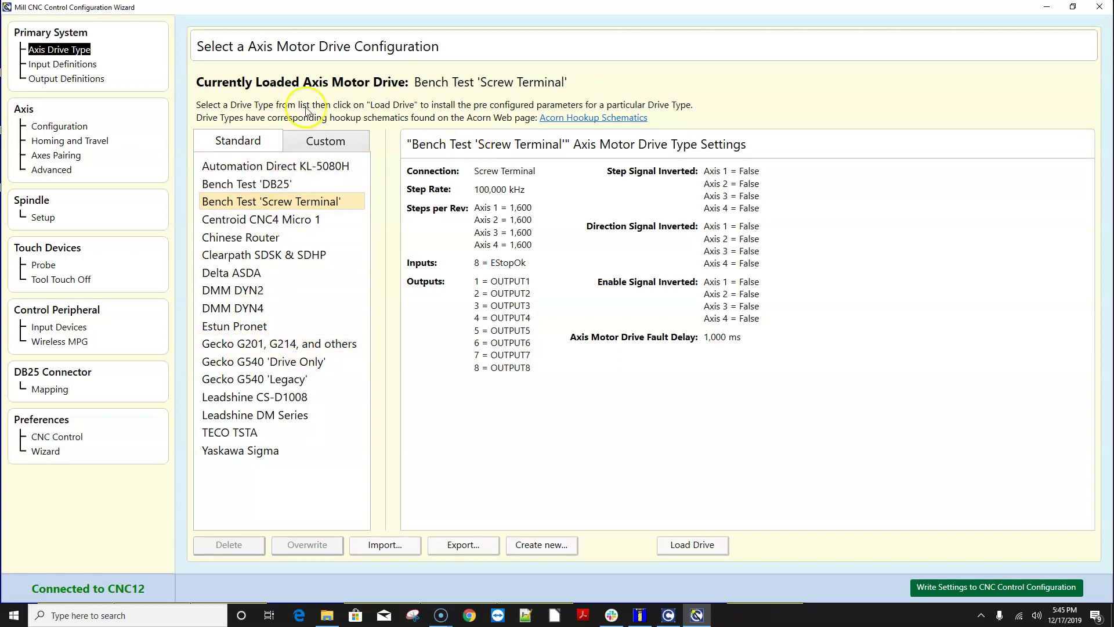
# Load the Gecko G540 'Drive Only' preset and confirm resetting to its defaults.
pyautogui.click(593, 122)
pyautogui.click(309, 185)
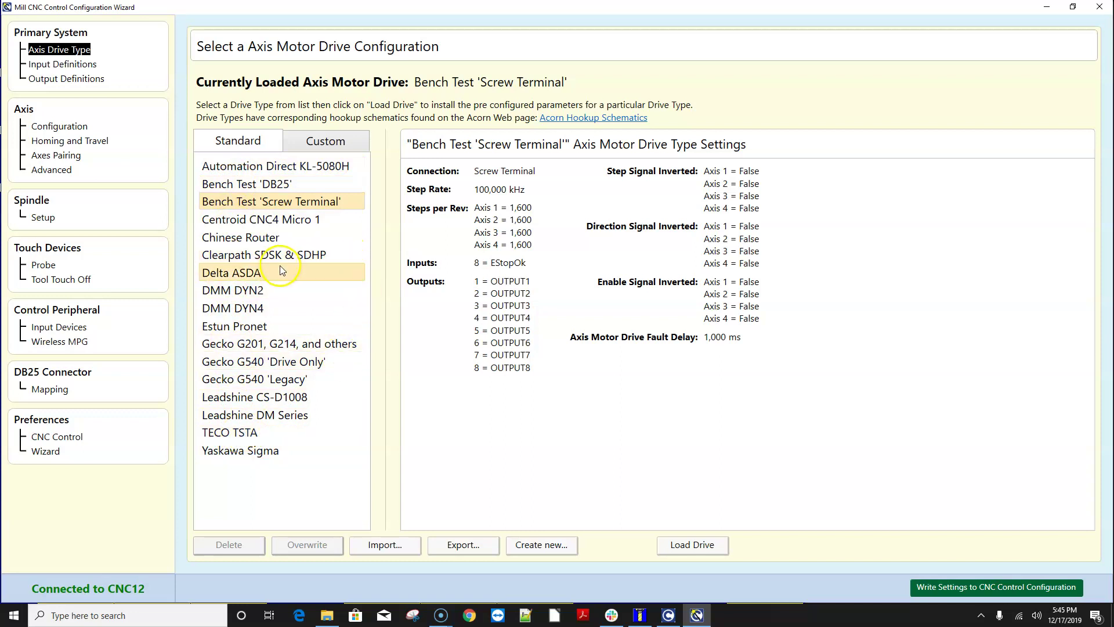
pyautogui.click(319, 362)
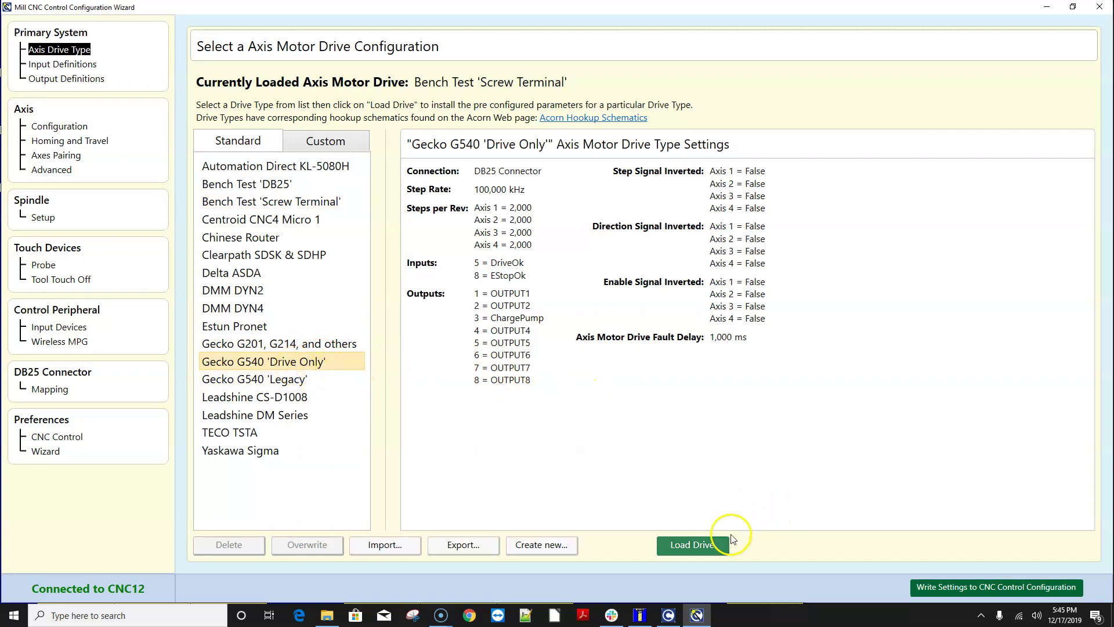
pyautogui.click(720, 543)
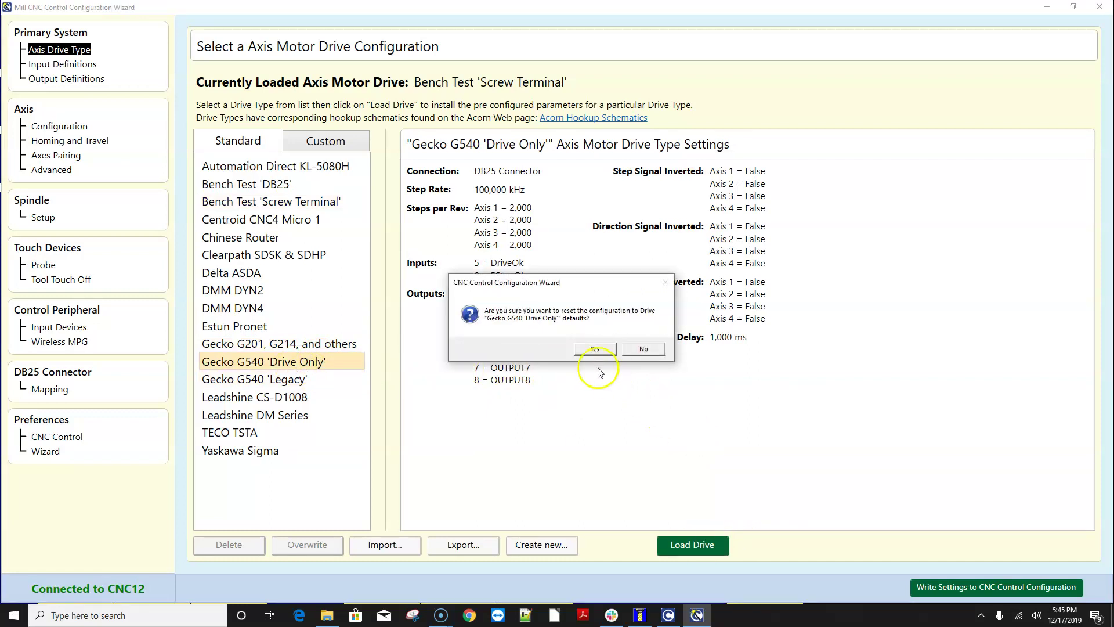
pyautogui.click(594, 349)
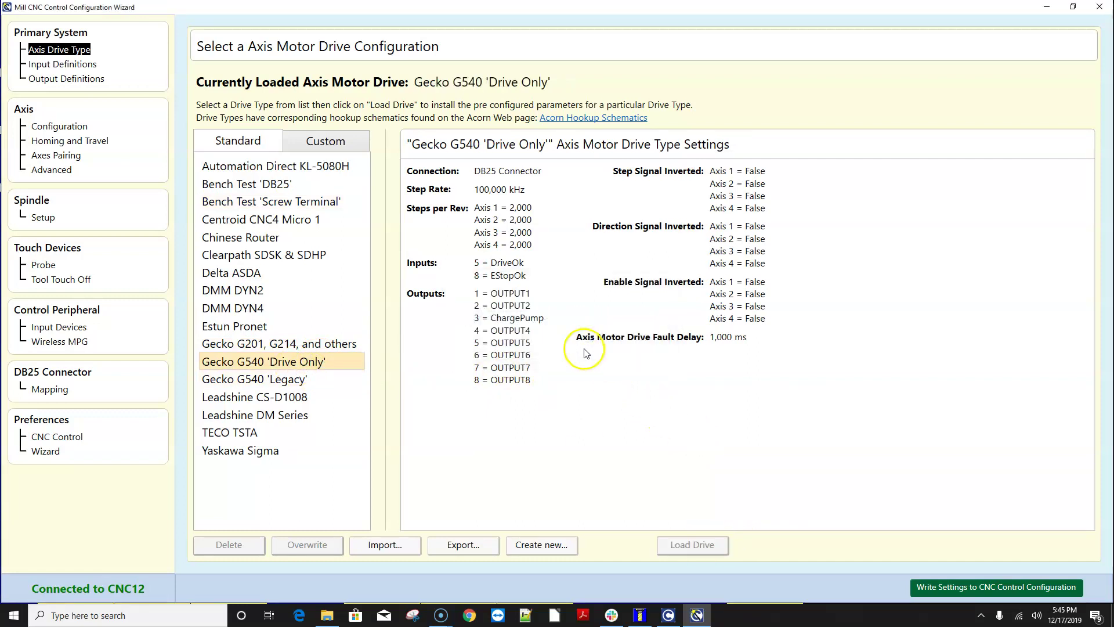
# Review the Input Definitions, Output Definitions, Axis Configuration and Homing and Travel pages.
pyautogui.click(75, 67)
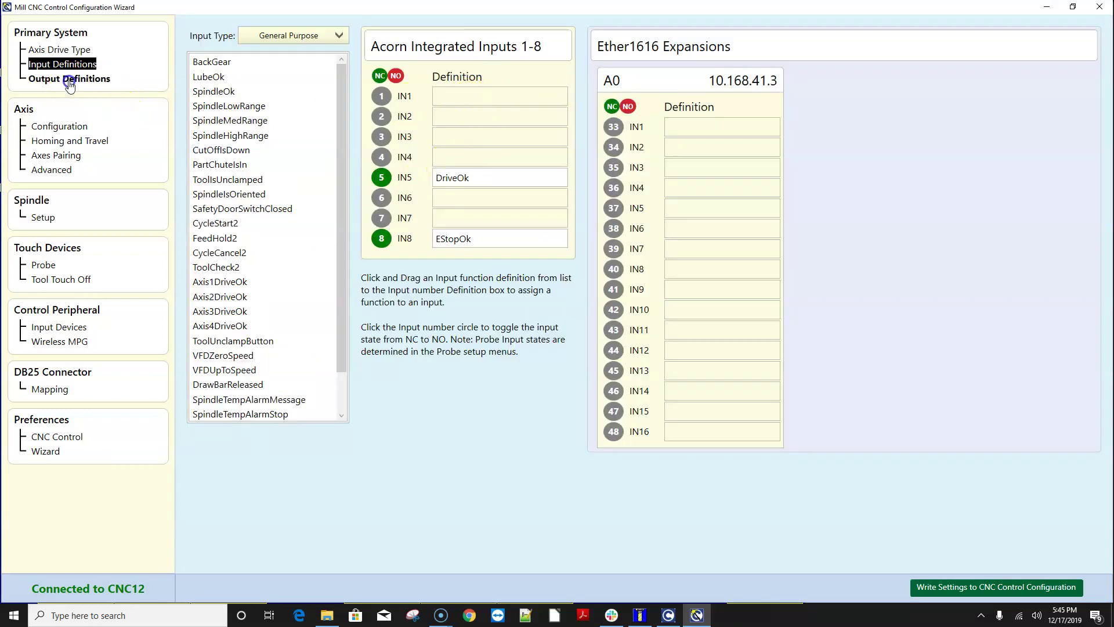
pyautogui.click(69, 79)
pyautogui.click(67, 68)
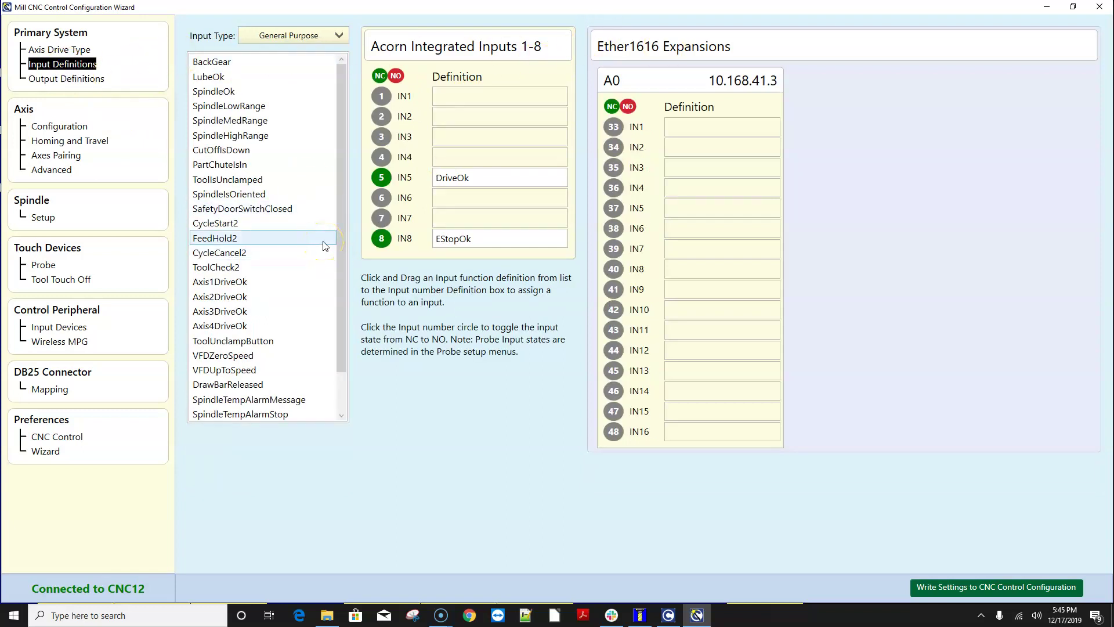
pyautogui.click(87, 79)
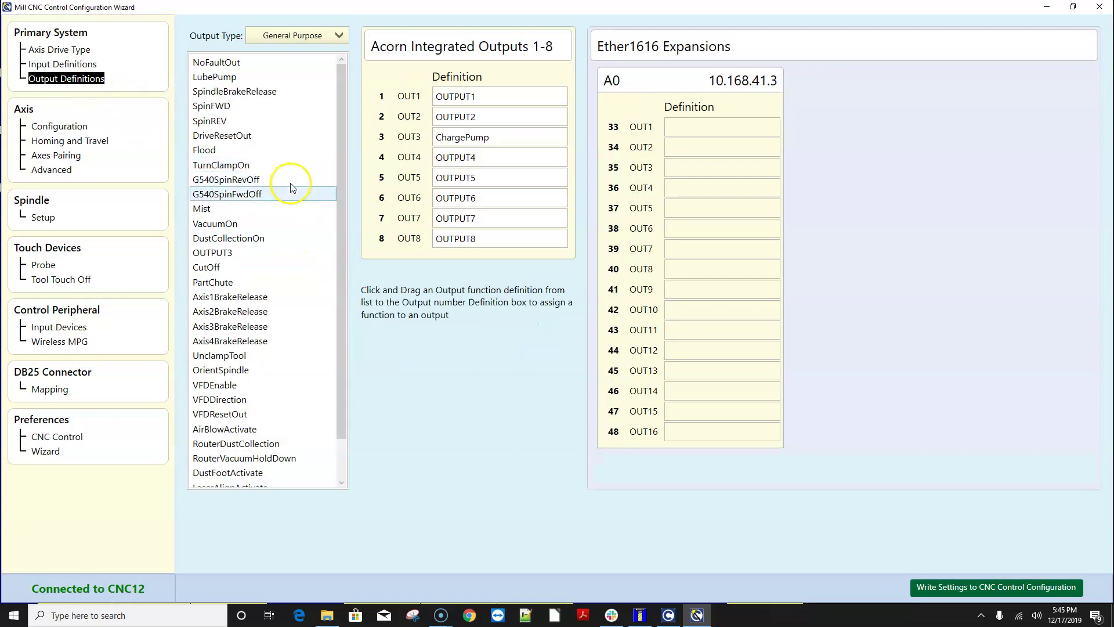
pyautogui.click(75, 129)
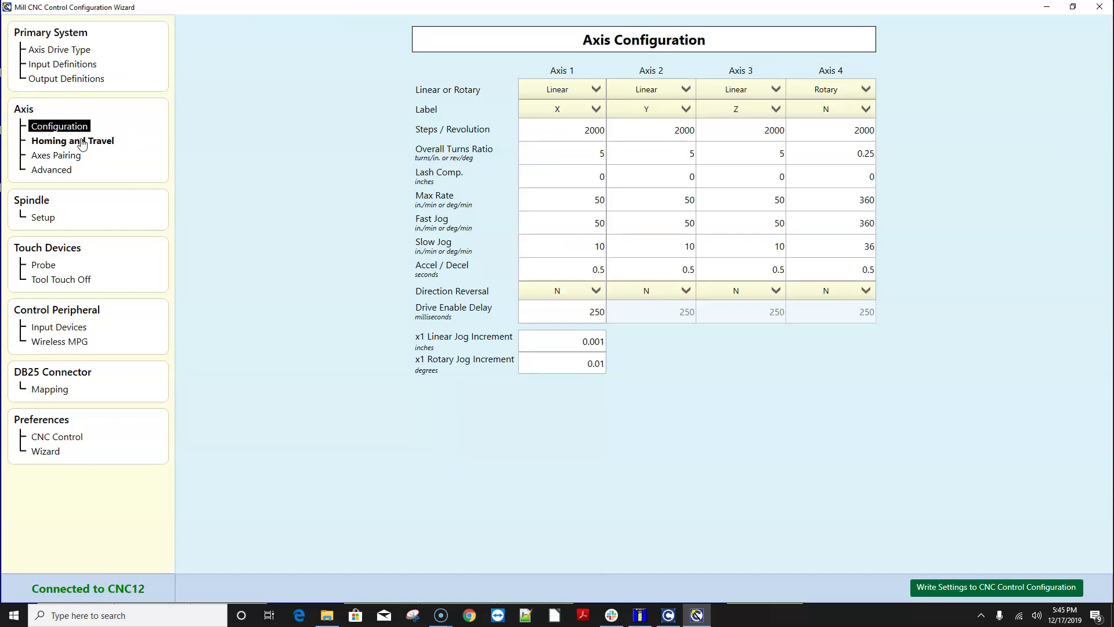
pyautogui.click(82, 144)
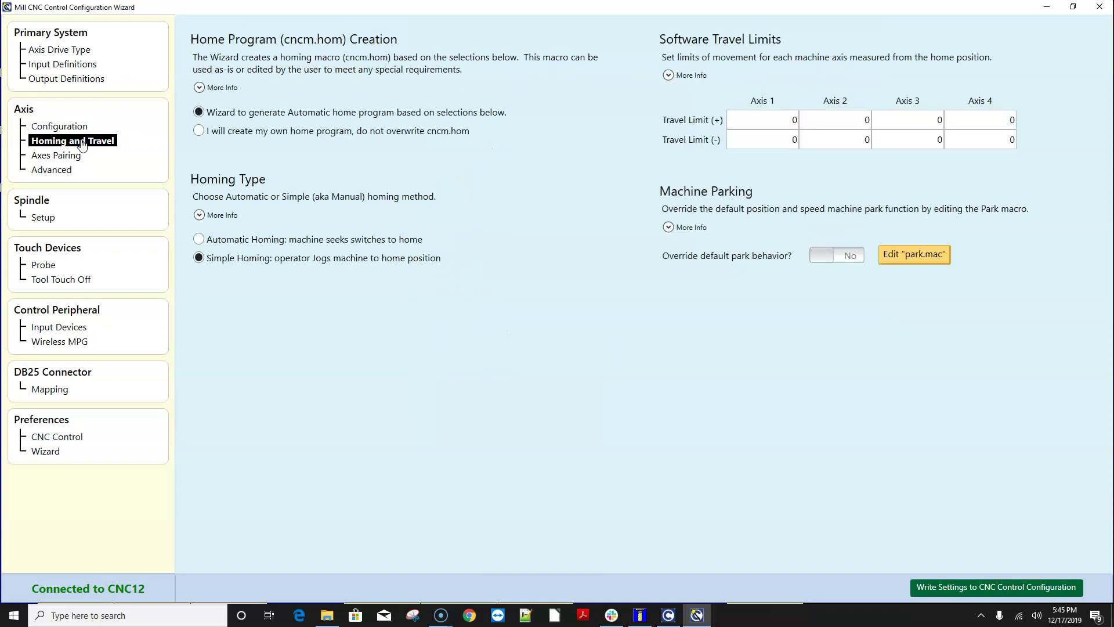
pyautogui.click(67, 160)
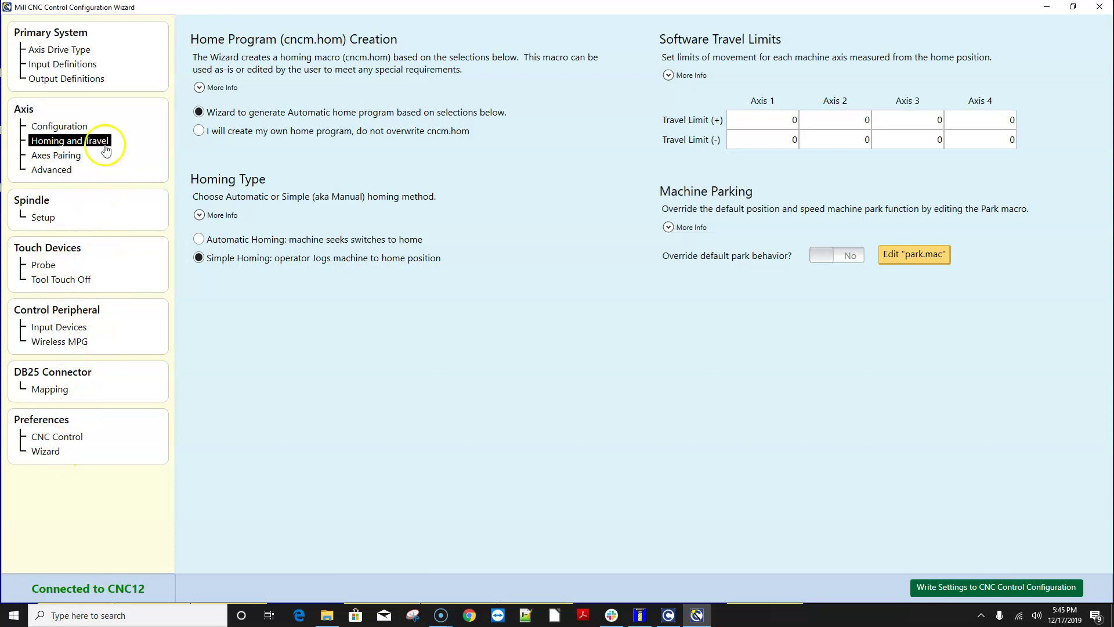
pyautogui.click(81, 87)
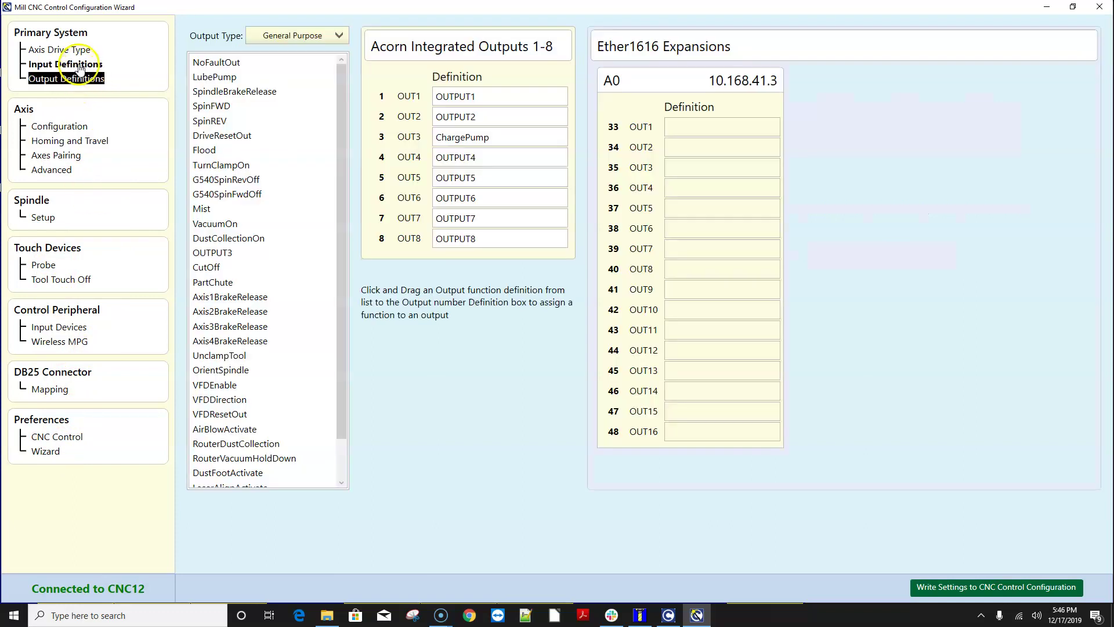
pyautogui.click(78, 64)
pyautogui.click(83, 80)
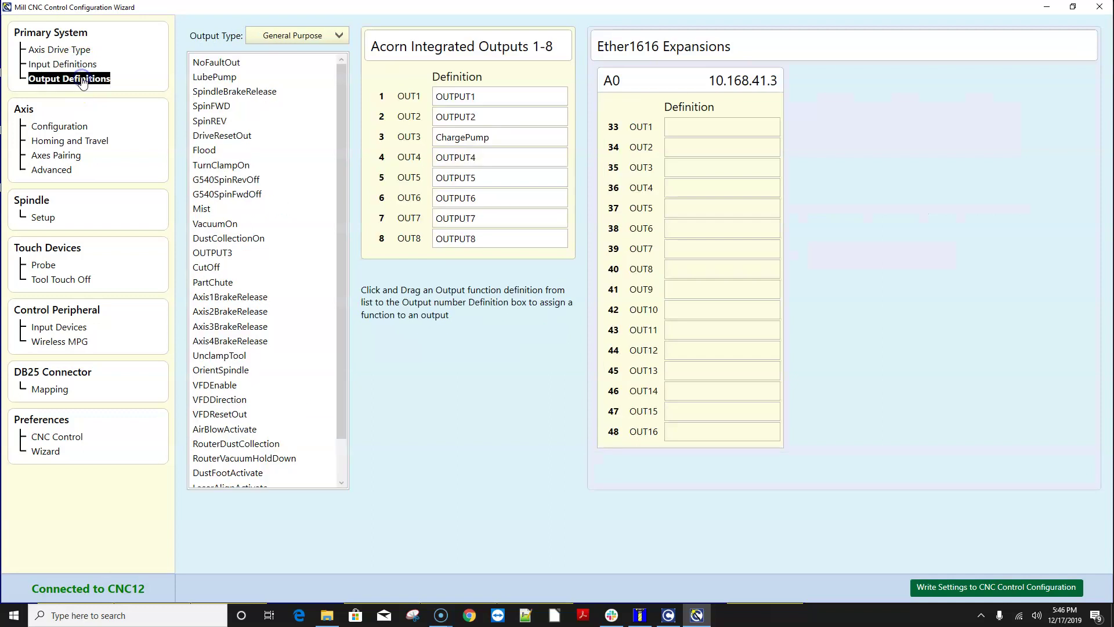
# On Input Definitions, browse the function list and bring up the Input Type choices.
pyautogui.click(71, 64)
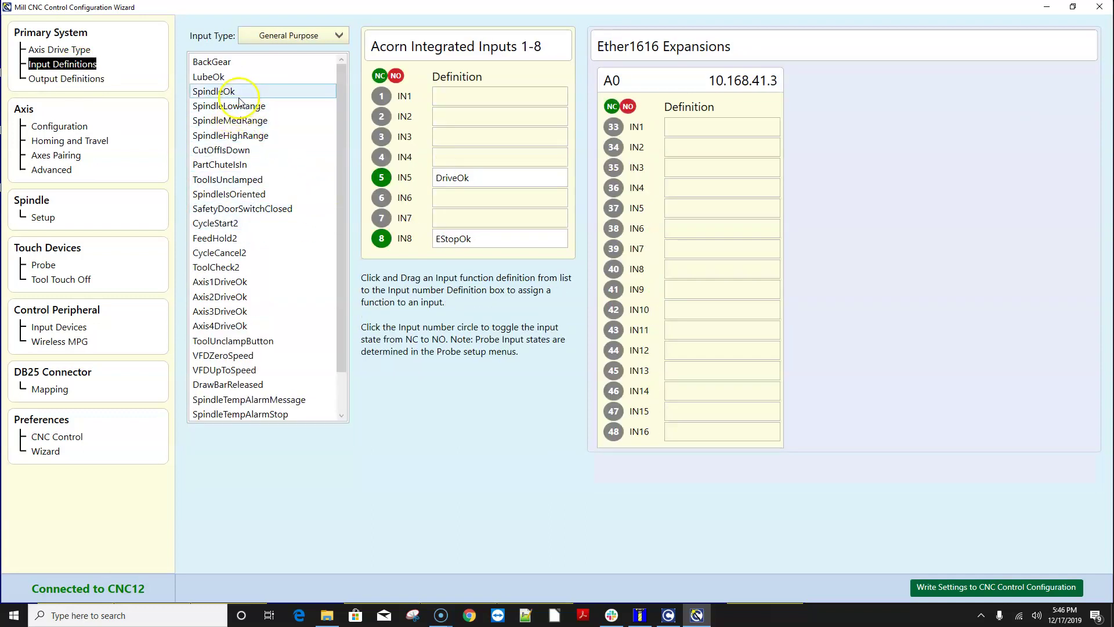
pyautogui.moveTo(343, 171); pyautogui.dragTo(336, 103)
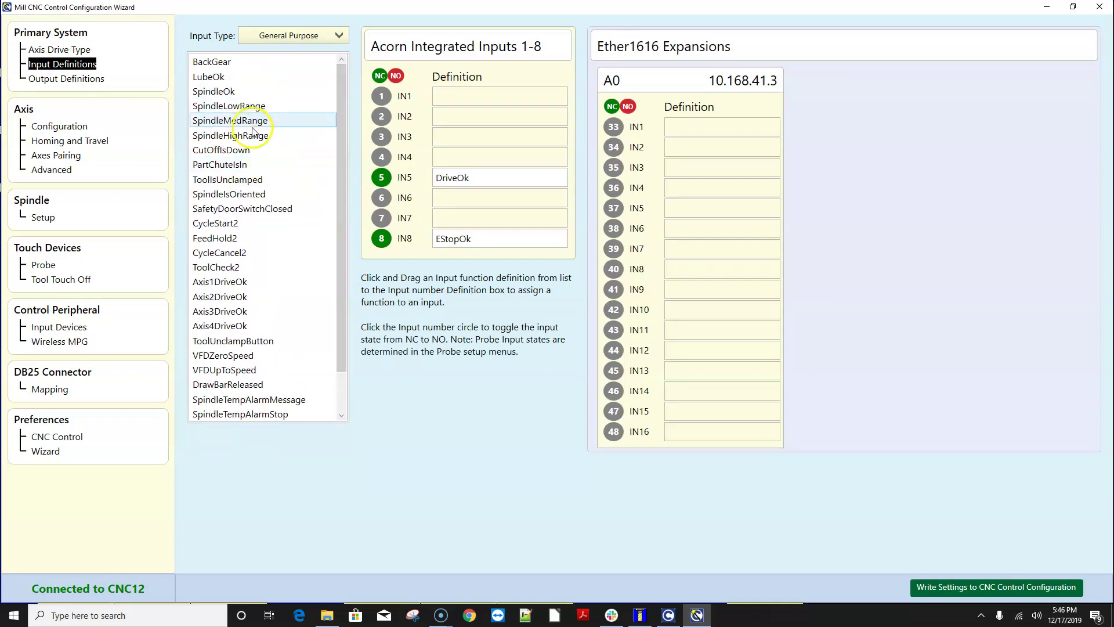
pyautogui.scroll(-1, 272, 133)
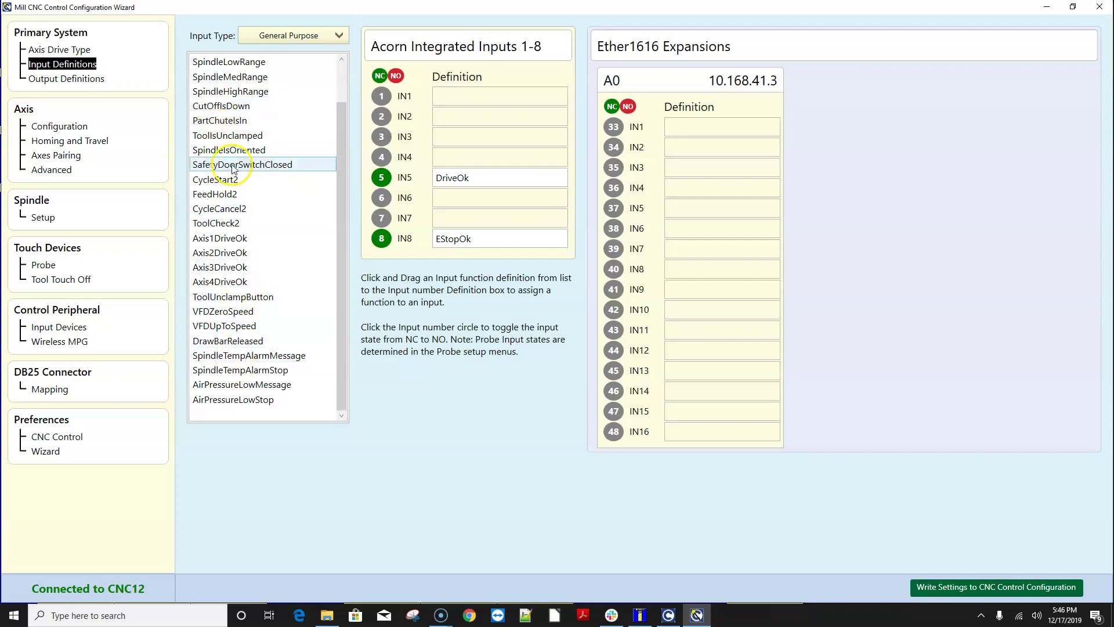
pyautogui.scroll(1, 238, 162)
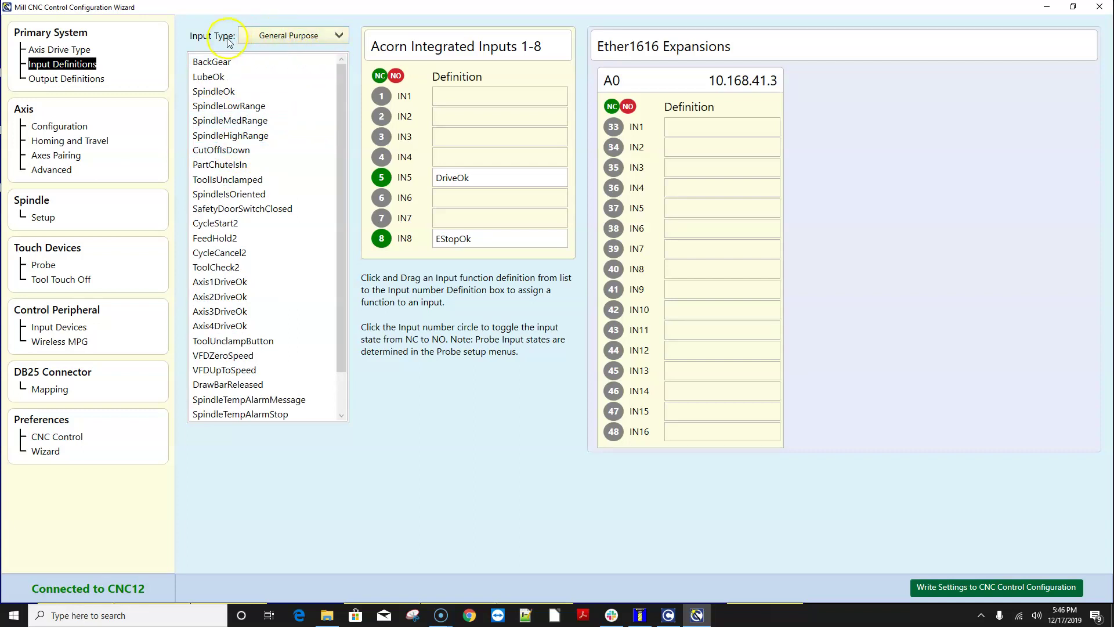
pyautogui.click(284, 39)
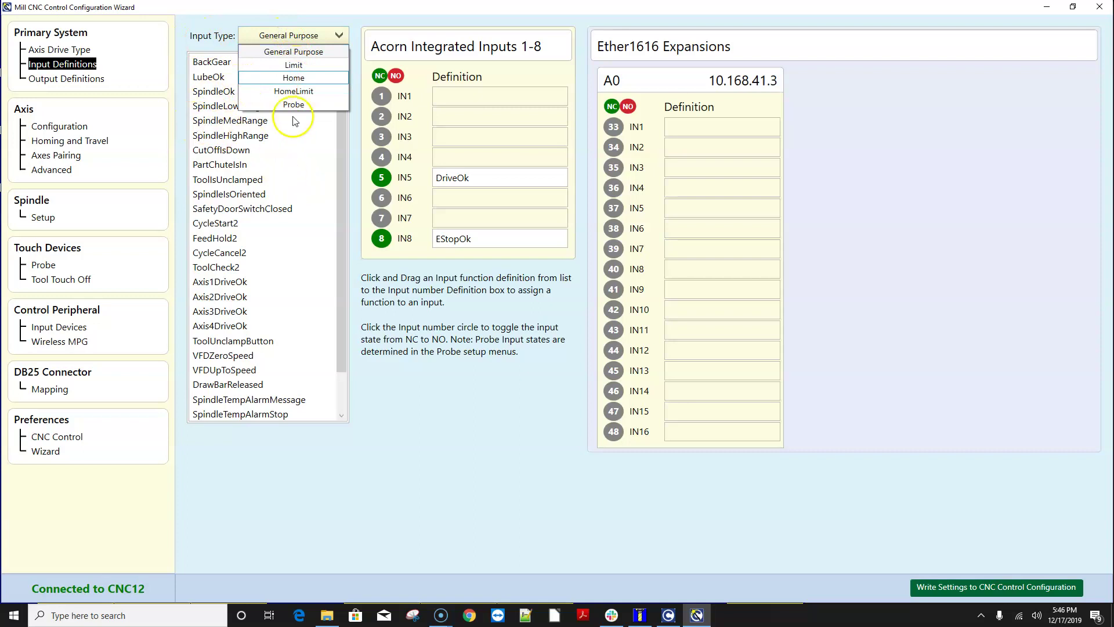
# List the Home input functions and assign HomeAll to onboard input IN1.
pyautogui.click(297, 77)
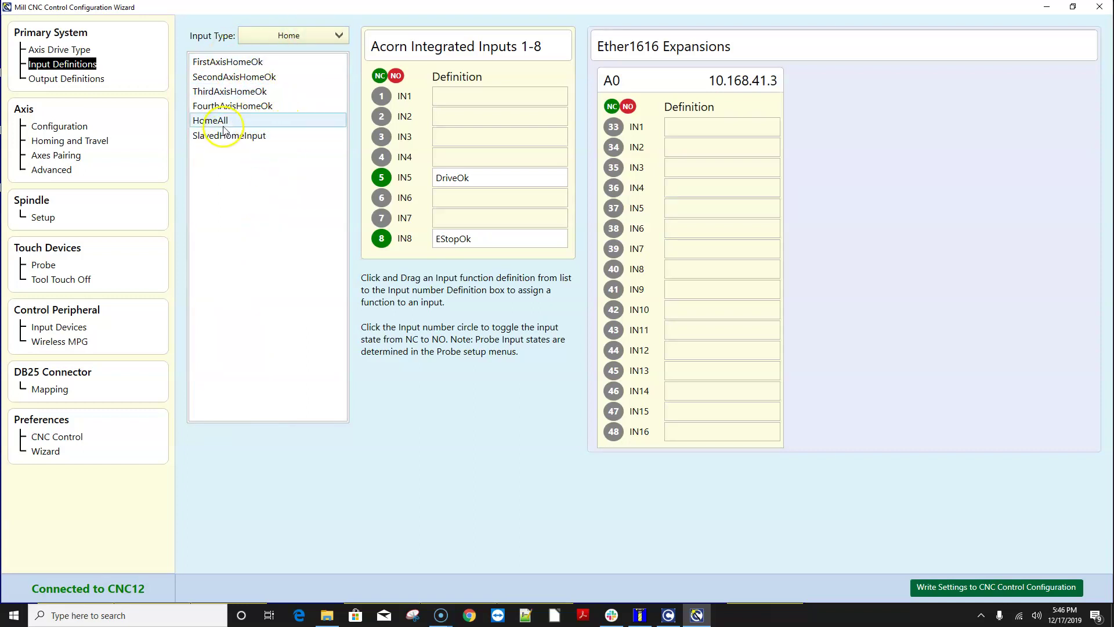
pyautogui.moveTo(224, 126); pyautogui.dragTo(488, 101)
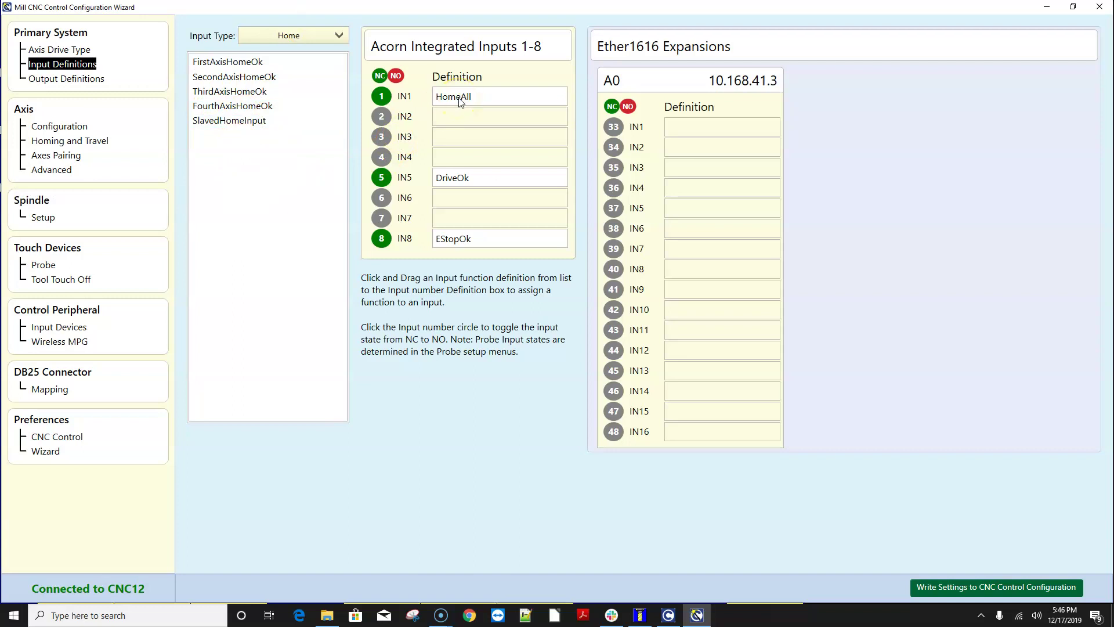
pyautogui.moveTo(461, 99)
pyautogui.mouseDown()
pyautogui.moveTo(473, 143)
pyautogui.moveTo(464, 140)
pyautogui.moveTo(517, 139)
pyautogui.moveTo(465, 104)
pyautogui.mouseUp()
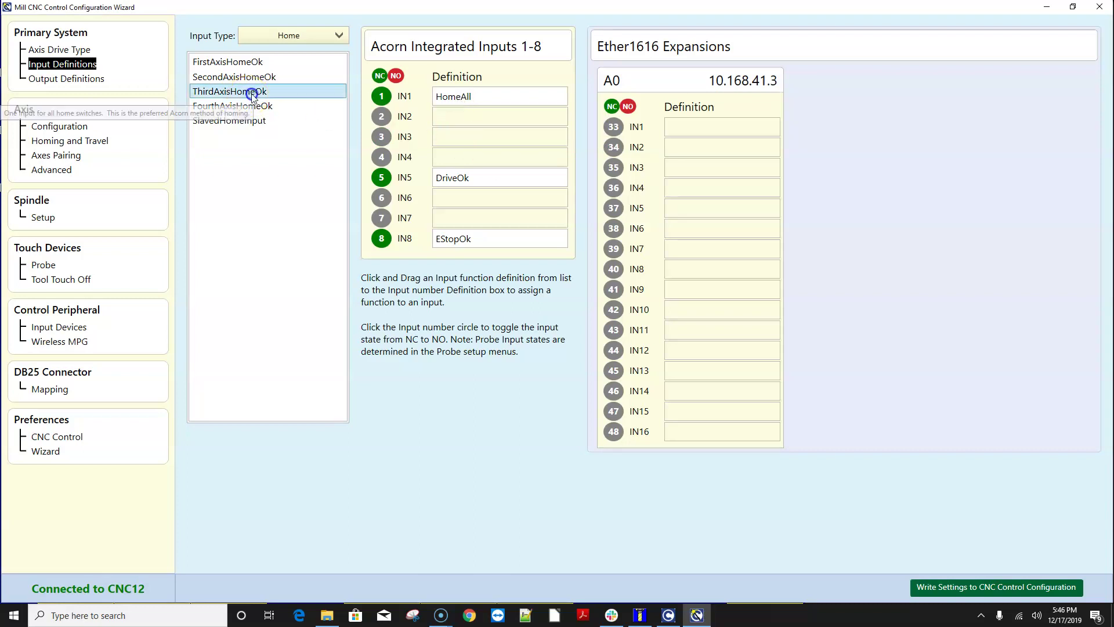
# Assign ThirdAxisHomeOk to input IN3, then remove it back to the list.
pyautogui.moveTo(256, 91); pyautogui.dragTo(464, 133)
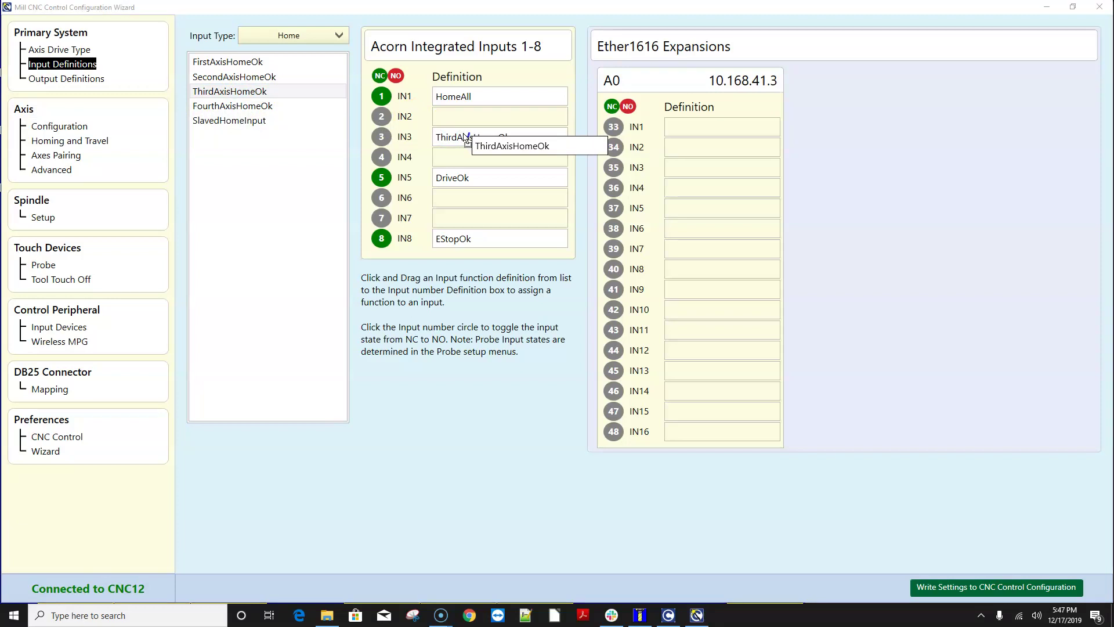
pyautogui.moveTo(468, 139); pyautogui.dragTo(469, 141)
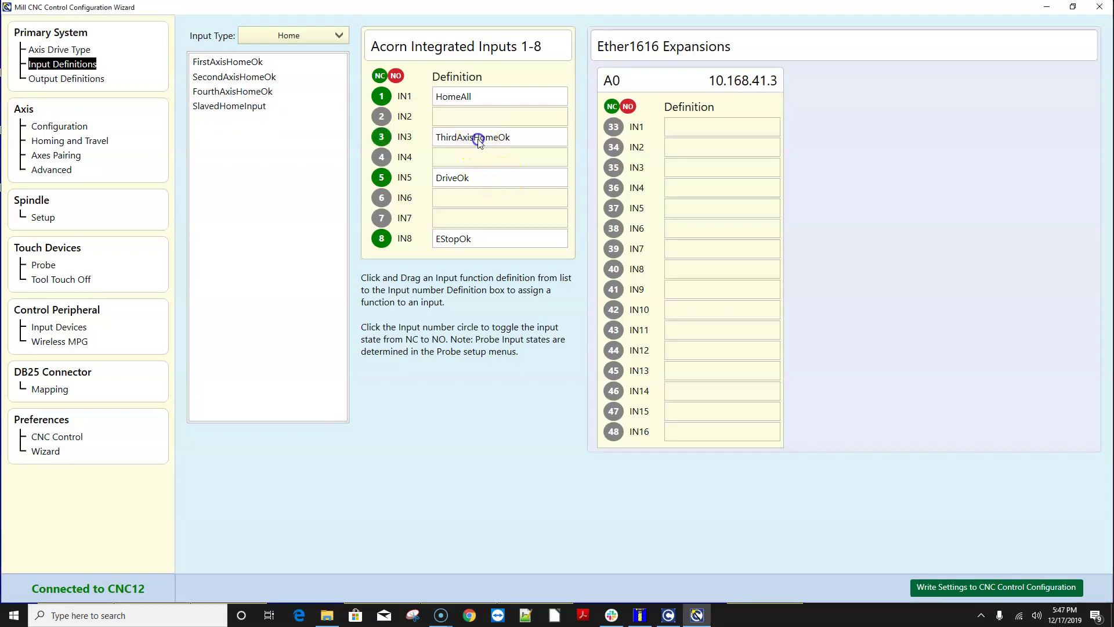
pyautogui.moveTo(478, 137); pyautogui.dragTo(500, 437)
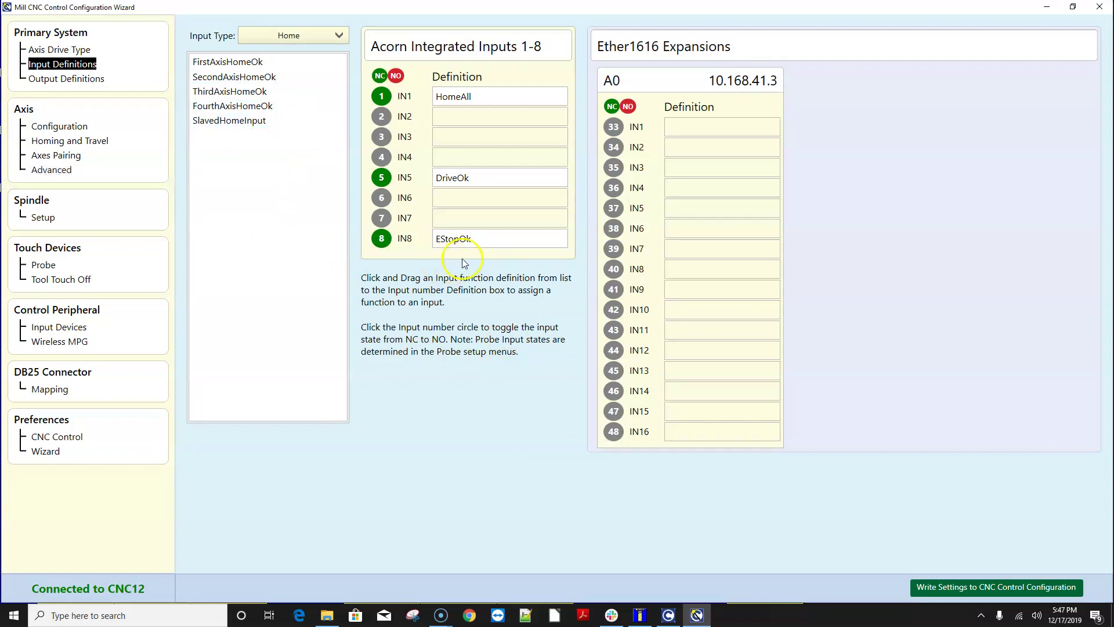
# With Input Type set to Limit, map First–Fourth axis Minus/Plus LimitOk to Ether1616 IN1–IN8.
pyautogui.click(290, 35)
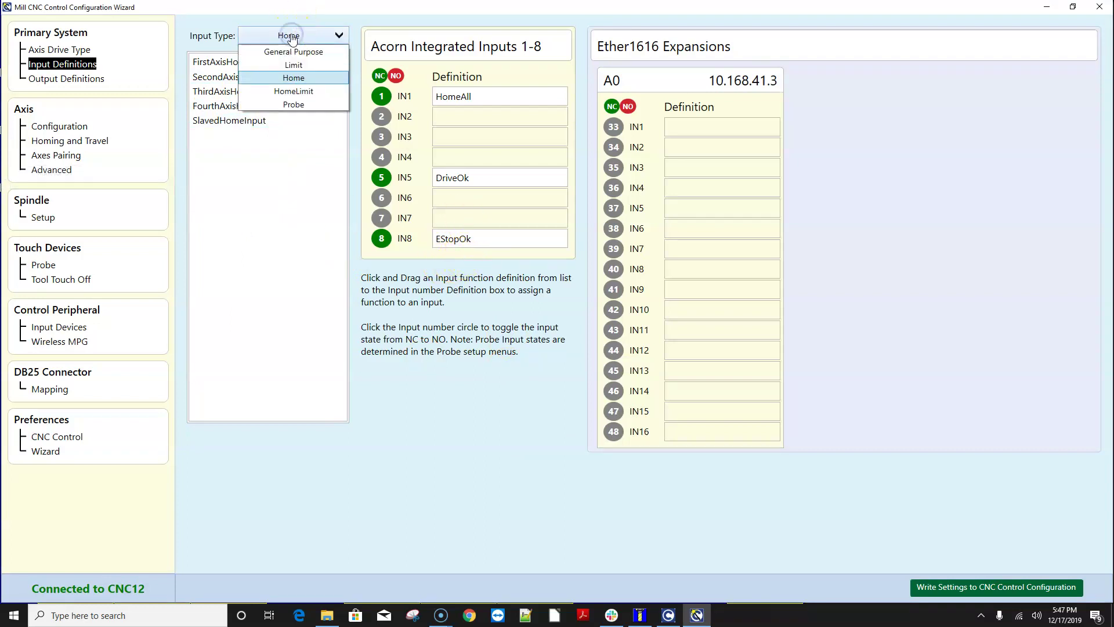
pyautogui.click(293, 66)
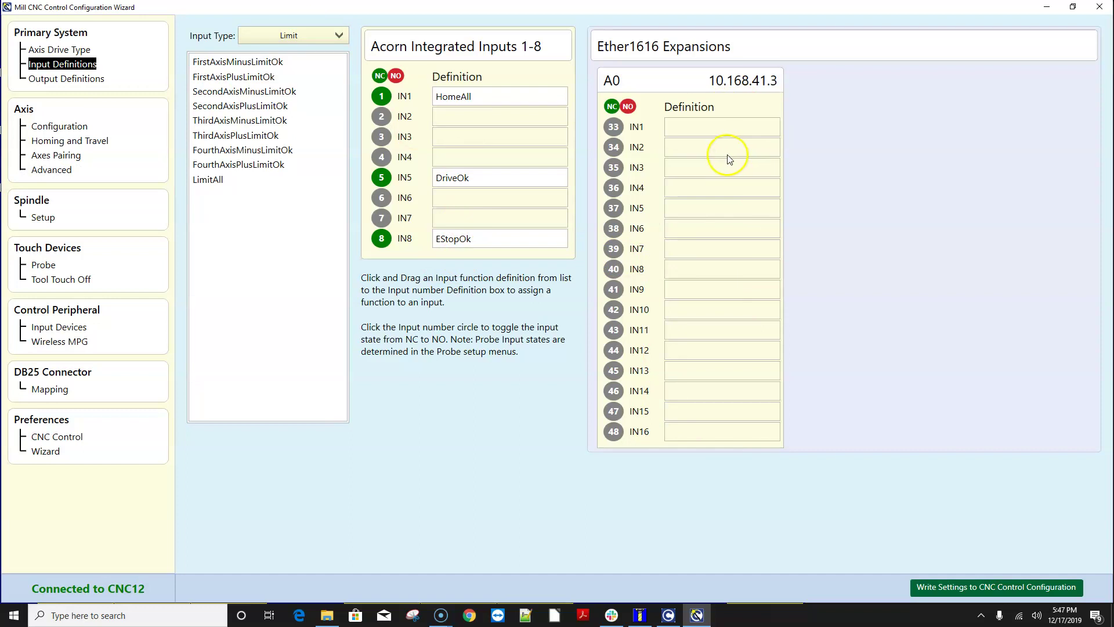
pyautogui.moveTo(250, 62); pyautogui.dragTo(674, 128)
pyautogui.moveTo(235, 62); pyautogui.dragTo(720, 148)
pyautogui.moveTo(273, 76); pyautogui.dragTo(720, 168)
pyautogui.moveTo(278, 63); pyautogui.dragTo(708, 187)
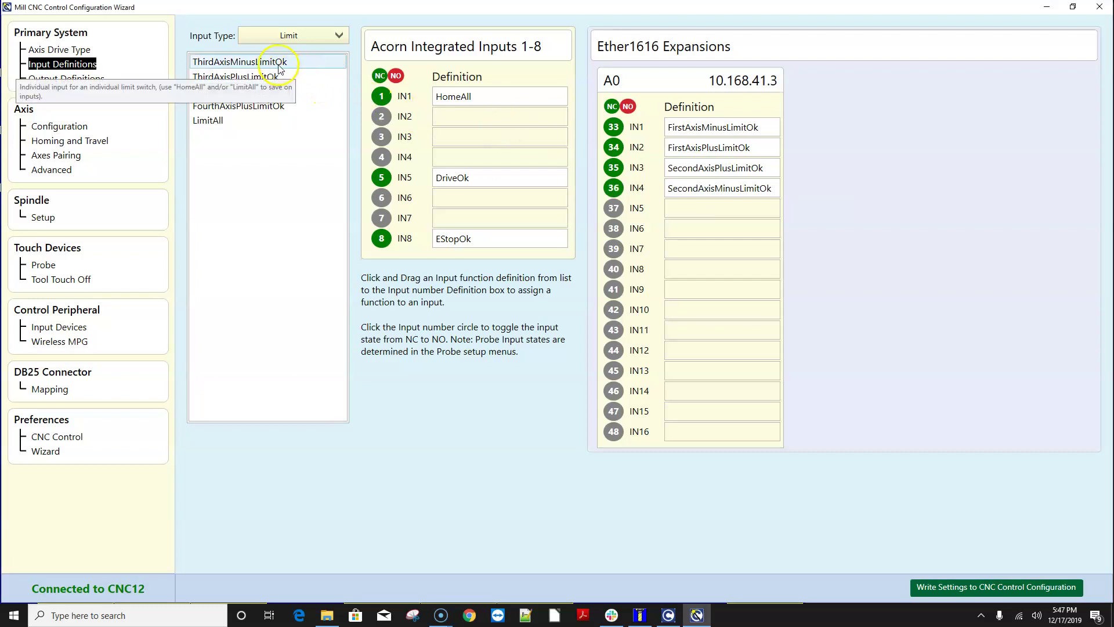
pyautogui.moveTo(278, 68); pyautogui.dragTo(674, 213)
pyautogui.moveTo(261, 62); pyautogui.dragTo(673, 251)
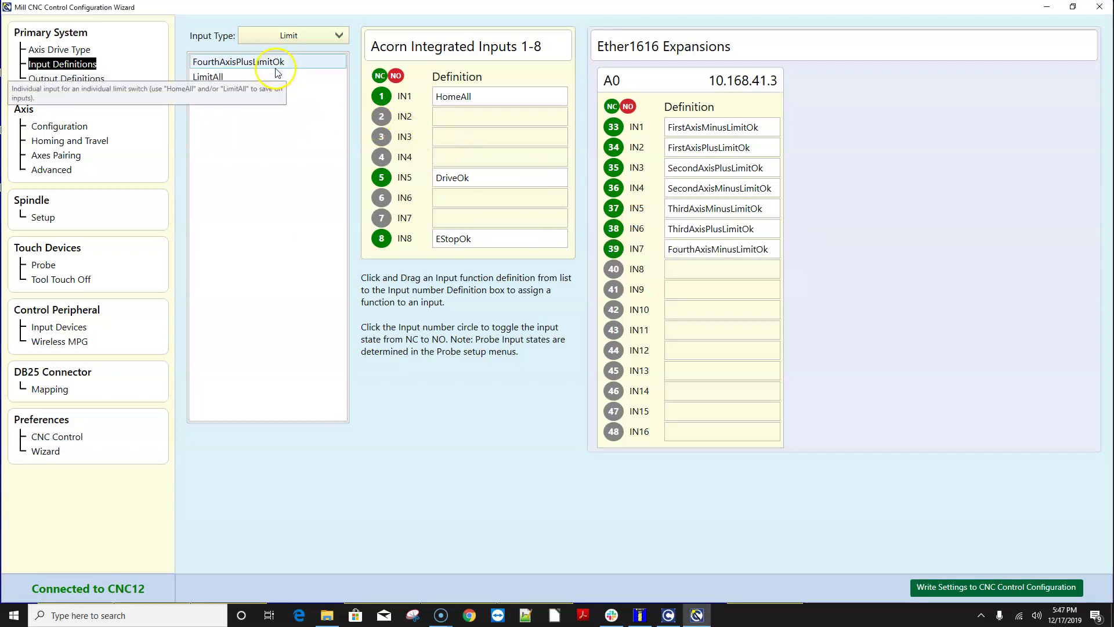
pyautogui.moveTo(277, 75); pyautogui.dragTo(688, 273)
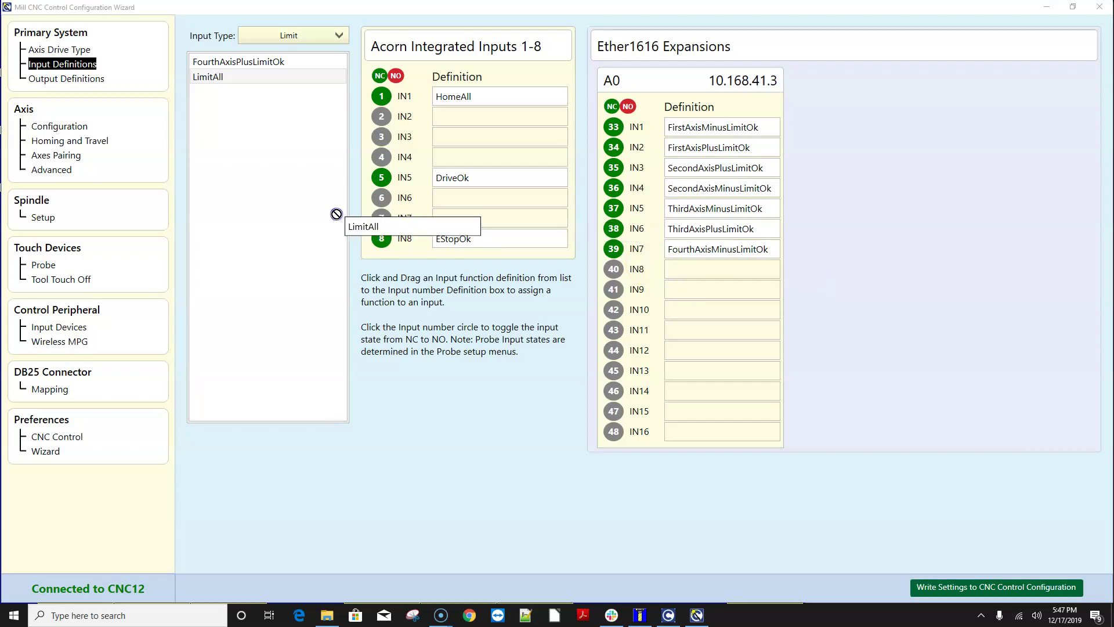
pyautogui.moveTo(325, 205); pyautogui.dragTo(291, 155)
pyautogui.moveTo(250, 63); pyautogui.dragTo(681, 270)
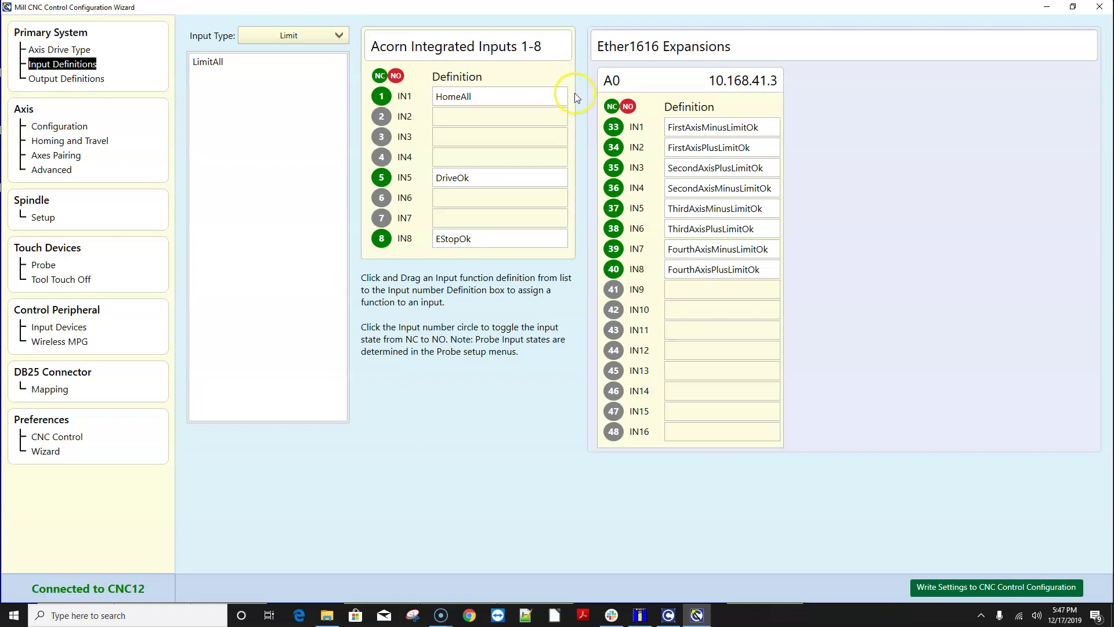
# Toggle onboard input IN1 to normally open and back to normally closed, then list General Purpose inputs.
pyautogui.click(383, 98)
pyautogui.click(382, 99)
pyautogui.click(403, 81)
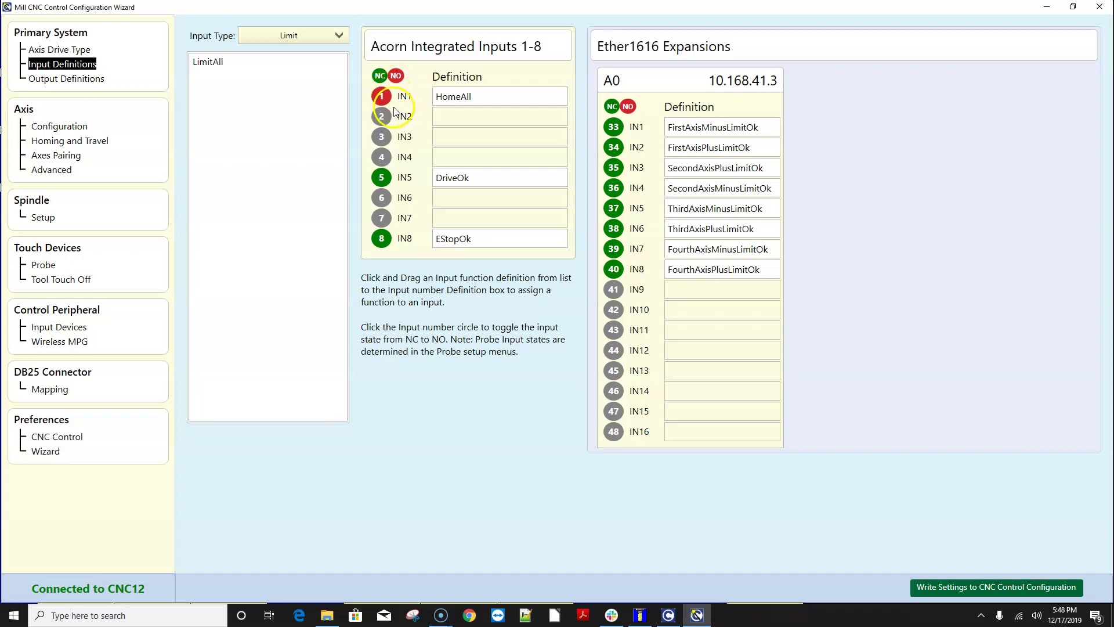
pyautogui.click(382, 97)
pyautogui.click(293, 37)
pyautogui.click(290, 48)
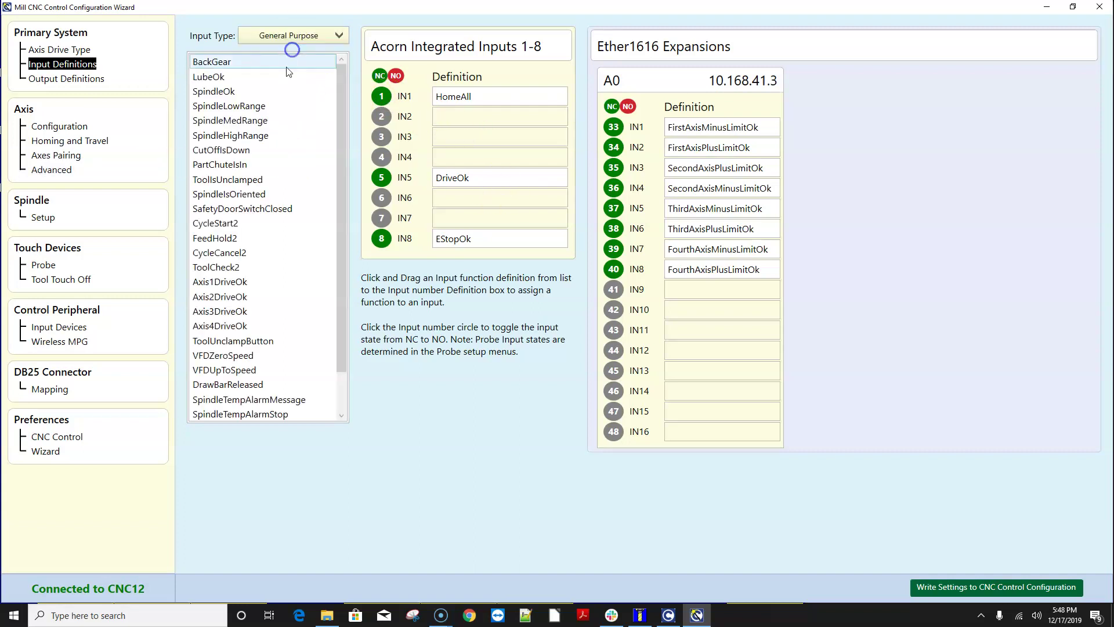
# Map outputs: NoFaultOut to OUT8, SpinFWD to OUT1, DriveResetOut to OUT5, Mist to OUT6, Flood to OUT7.
pyautogui.click(73, 80)
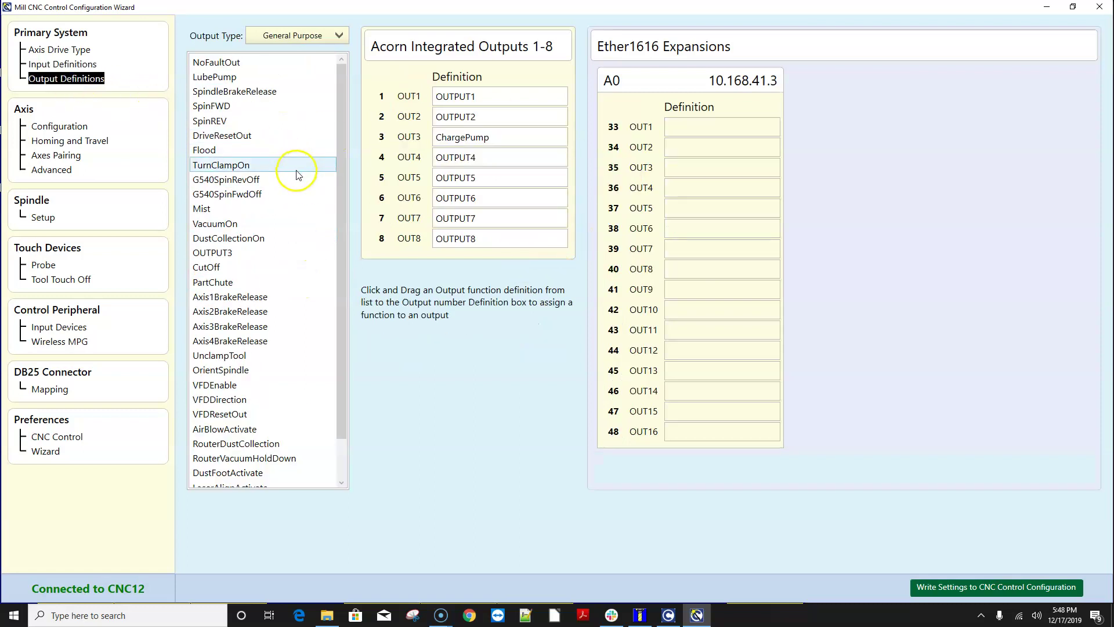
pyautogui.click(232, 64)
pyautogui.moveTo(232, 64); pyautogui.dragTo(488, 244)
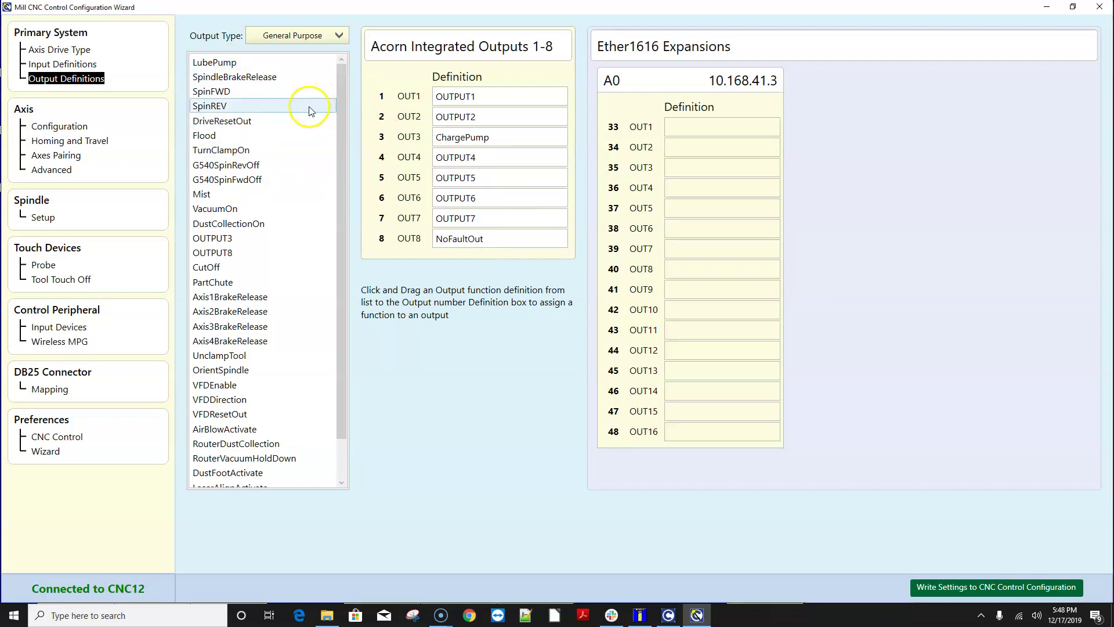
pyautogui.moveTo(242, 100); pyautogui.dragTo(444, 116)
pyautogui.moveTo(226, 93); pyautogui.dragTo(453, 178)
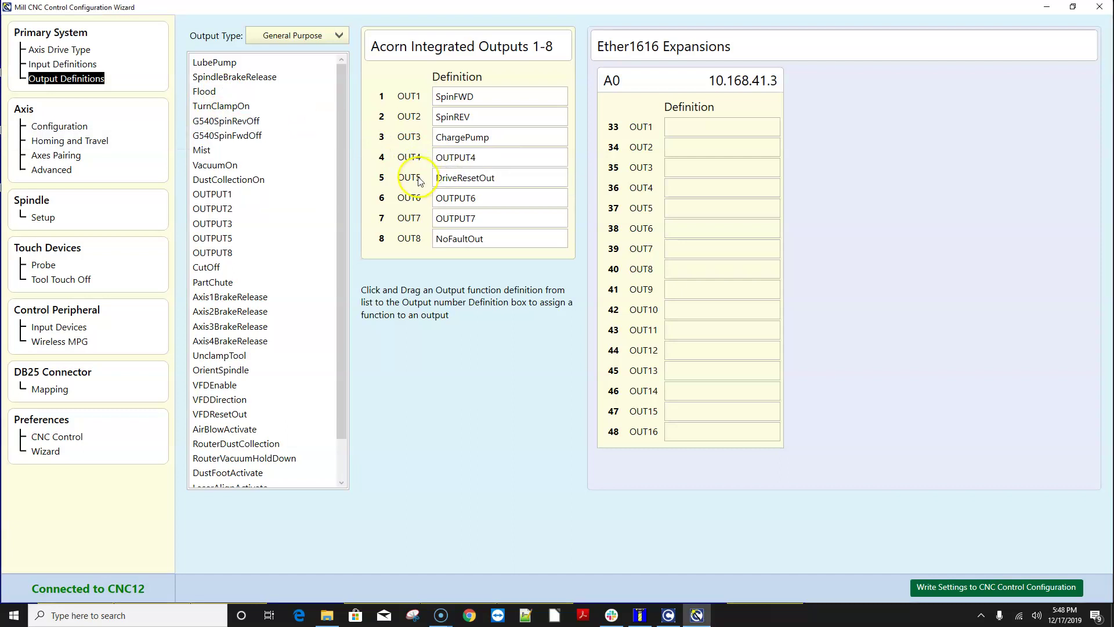
pyautogui.moveTo(222, 156); pyautogui.dragTo(464, 198)
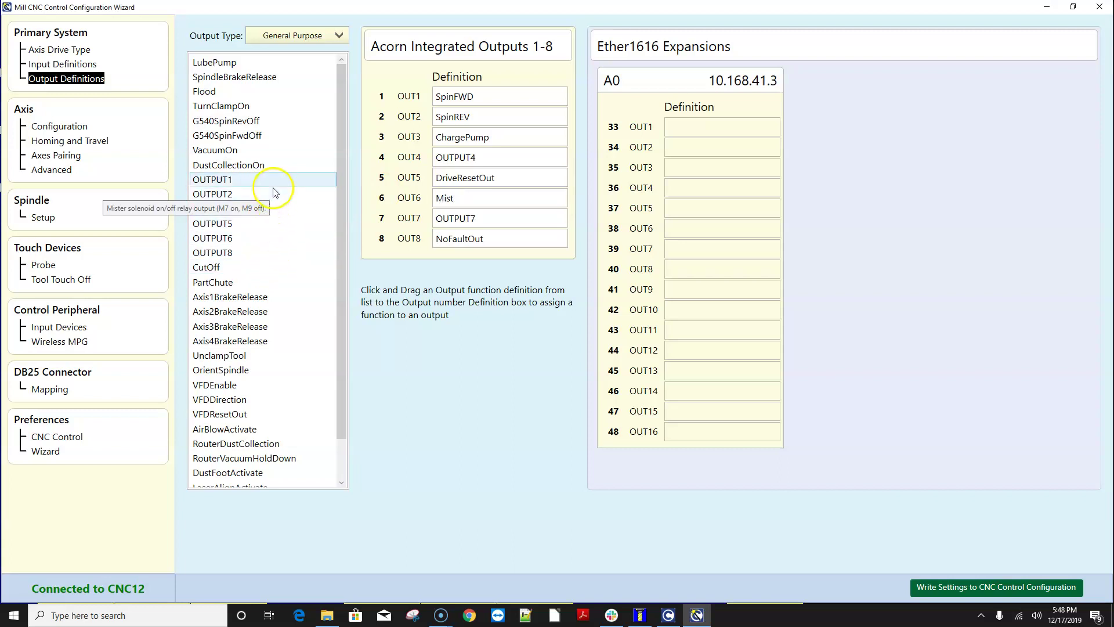
pyautogui.moveTo(217, 92); pyautogui.dragTo(458, 218)
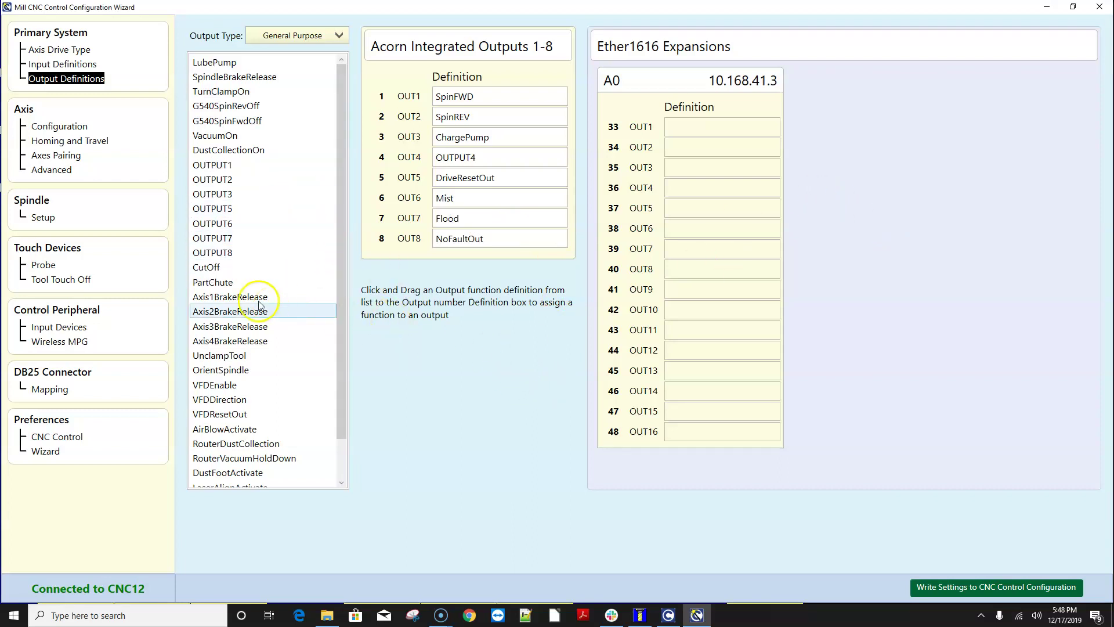
# Assign Axis1, Axis2, Axis3 and Axis4 BrakeRelease to Ether1616 OUT1, OUT2, OUT3 and OUT4.
pyautogui.moveTo(253, 301); pyautogui.dragTo(705, 129)
pyautogui.moveTo(262, 302); pyautogui.dragTo(689, 152)
pyautogui.moveTo(256, 296); pyautogui.dragTo(708, 168)
pyautogui.moveTo(253, 302); pyautogui.dragTo(700, 195)
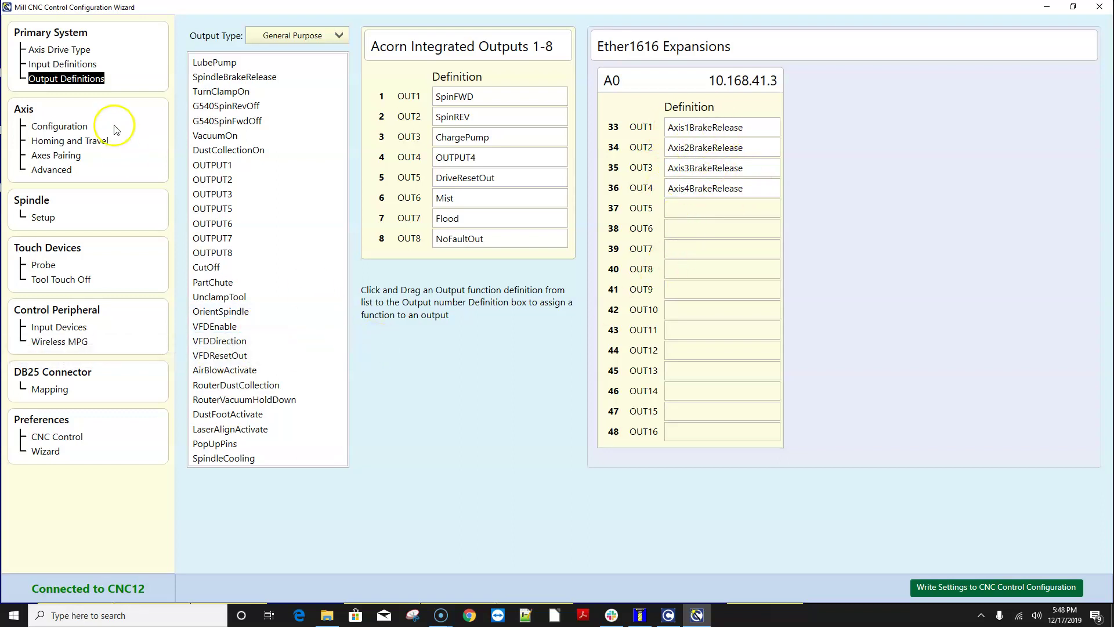
# On Input Definitions, assign Axis1–Axis4DriveOk to Ether1616 inputs IN11, IN12, IN13 and IN14.
pyautogui.click(70, 65)
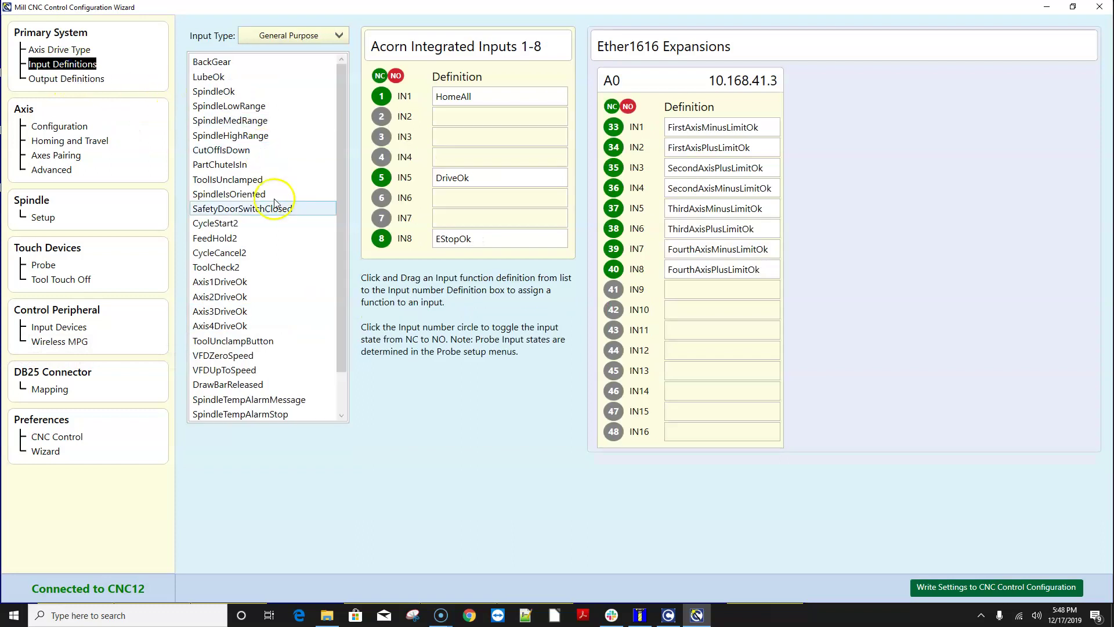
pyautogui.scroll(-3, 281, 242)
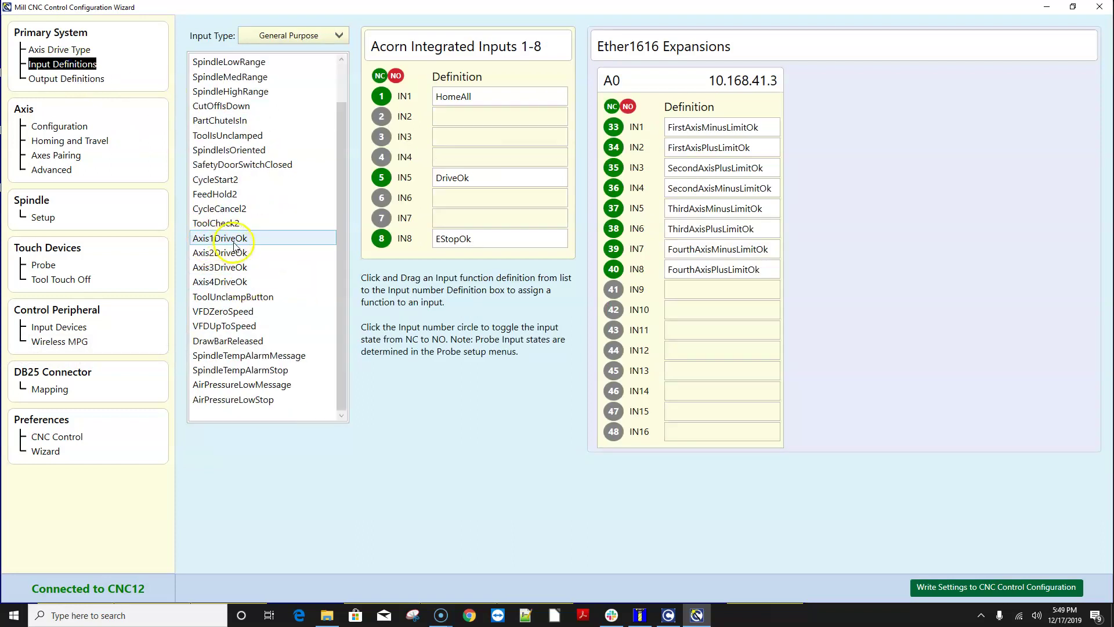
pyautogui.moveTo(224, 238); pyautogui.dragTo(673, 330)
pyautogui.moveTo(221, 253); pyautogui.dragTo(679, 355)
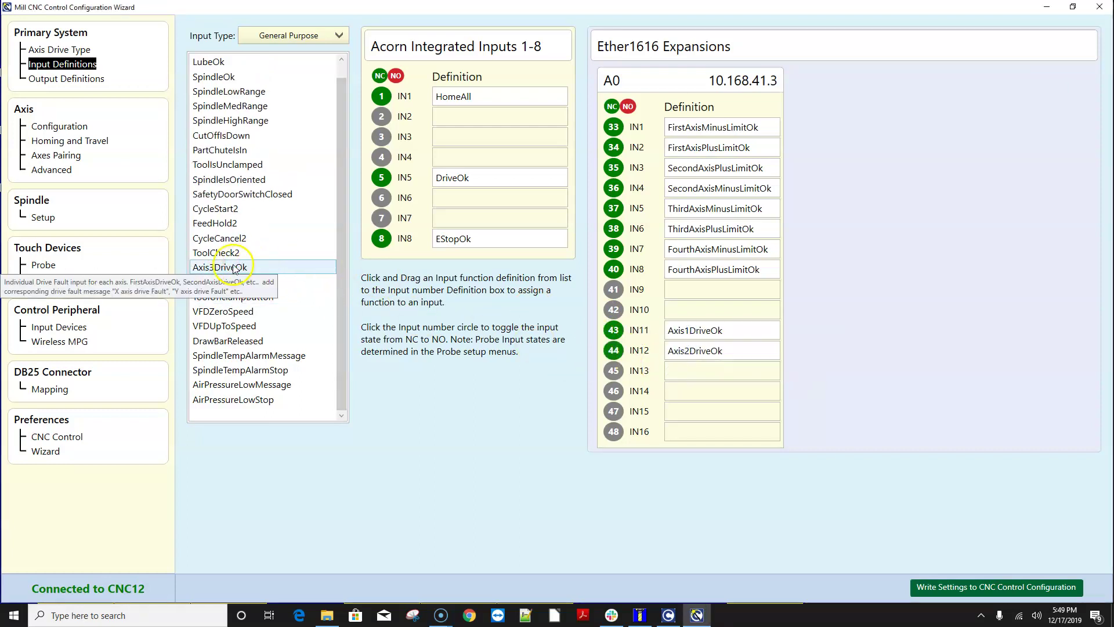
pyautogui.moveTo(235, 266); pyautogui.dragTo(673, 372)
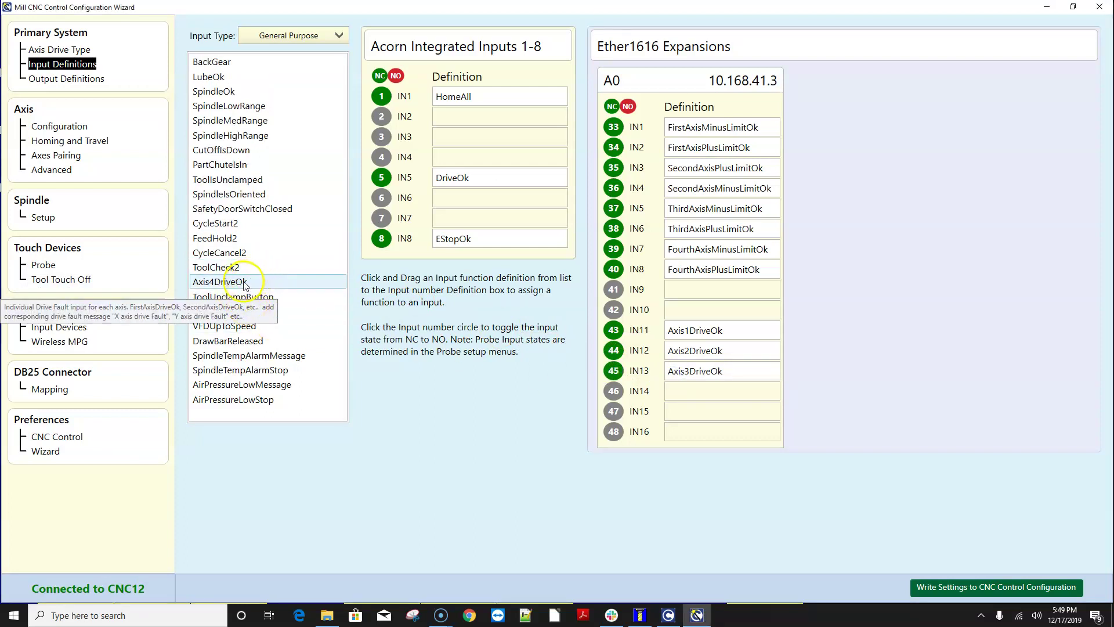
pyautogui.moveTo(255, 281); pyautogui.dragTo(686, 394)
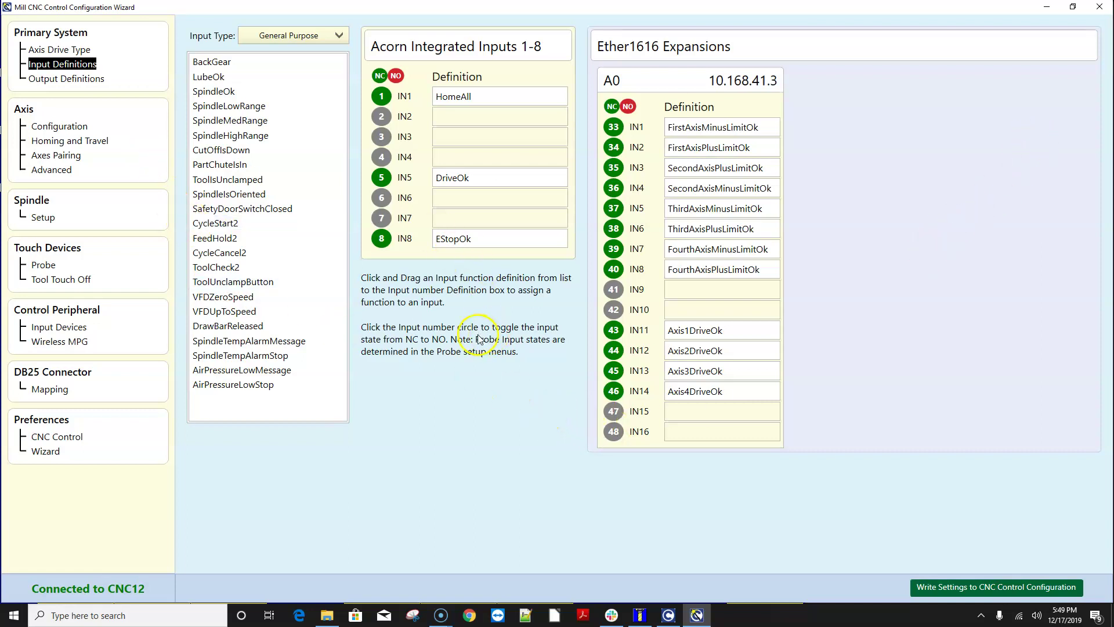
# Write the settings to the CNC control configuration, confirming the save and the PLC restart warning.
pyautogui.click(83, 51)
pyautogui.click(77, 78)
pyautogui.click(923, 587)
pyautogui.click(592, 349)
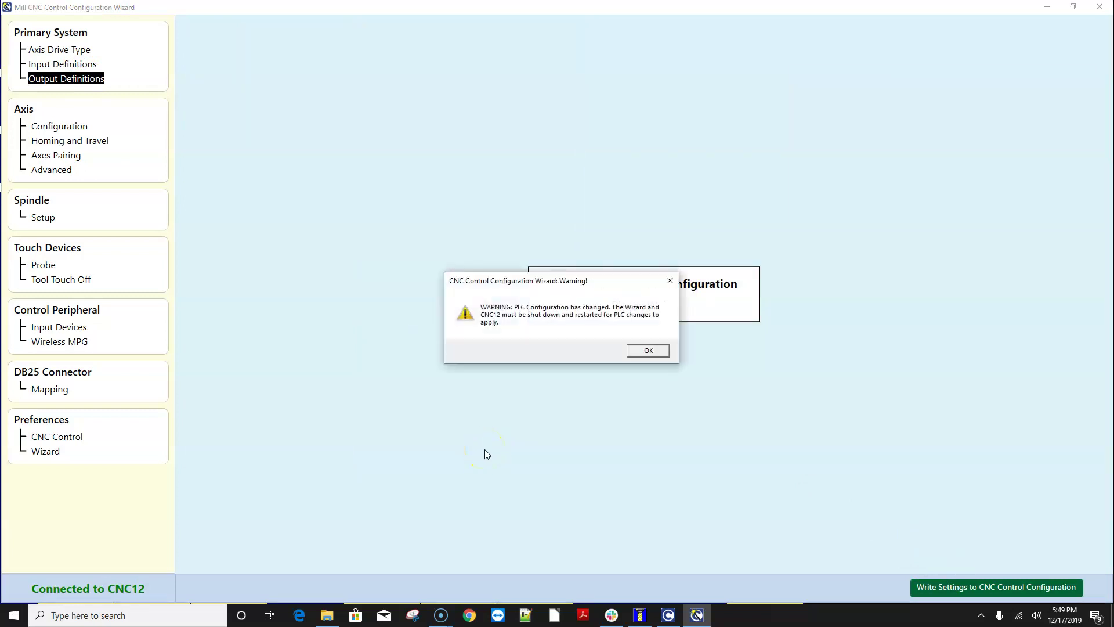
pyautogui.click(646, 352)
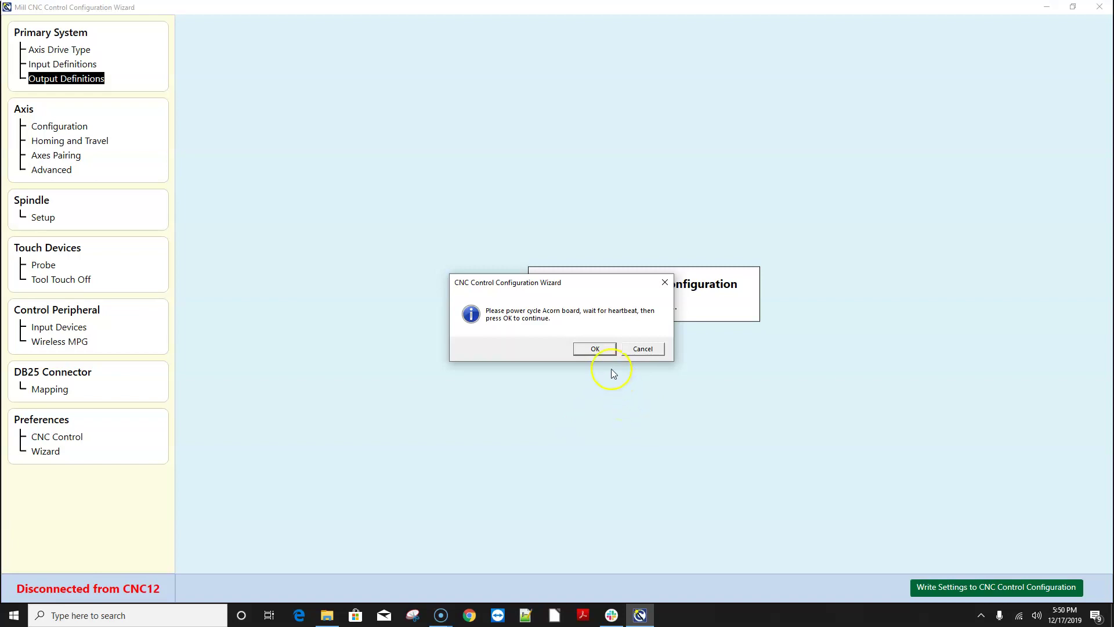
# Confirm the Acorn power cycle, let CNC12 restart, and relaunch the Acorn Wizard.
pyautogui.click(597, 350)
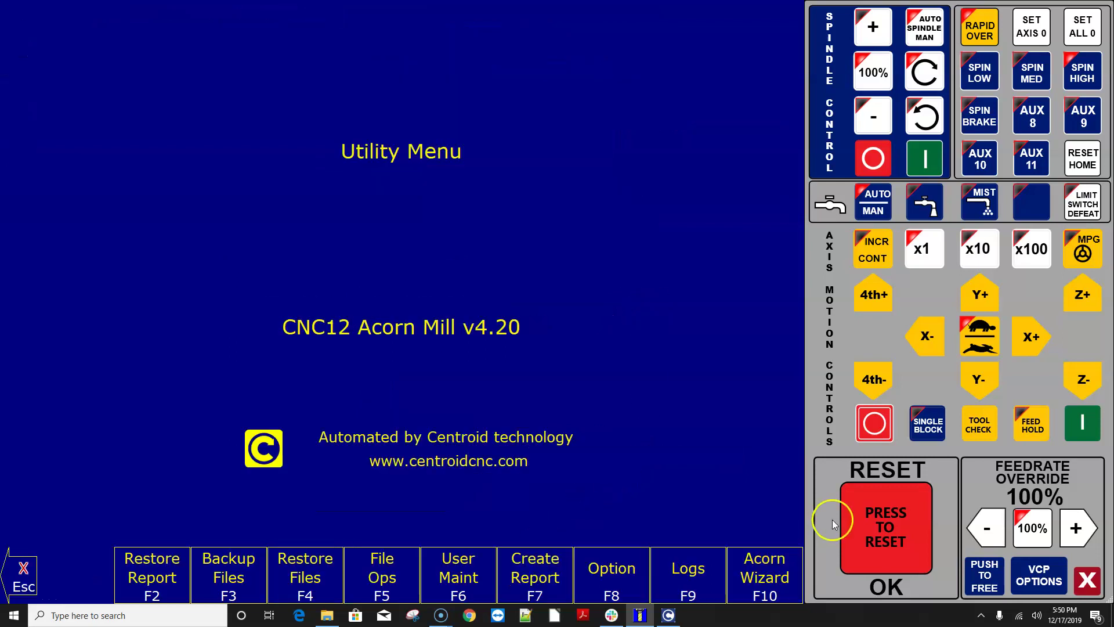
pyautogui.click(770, 583)
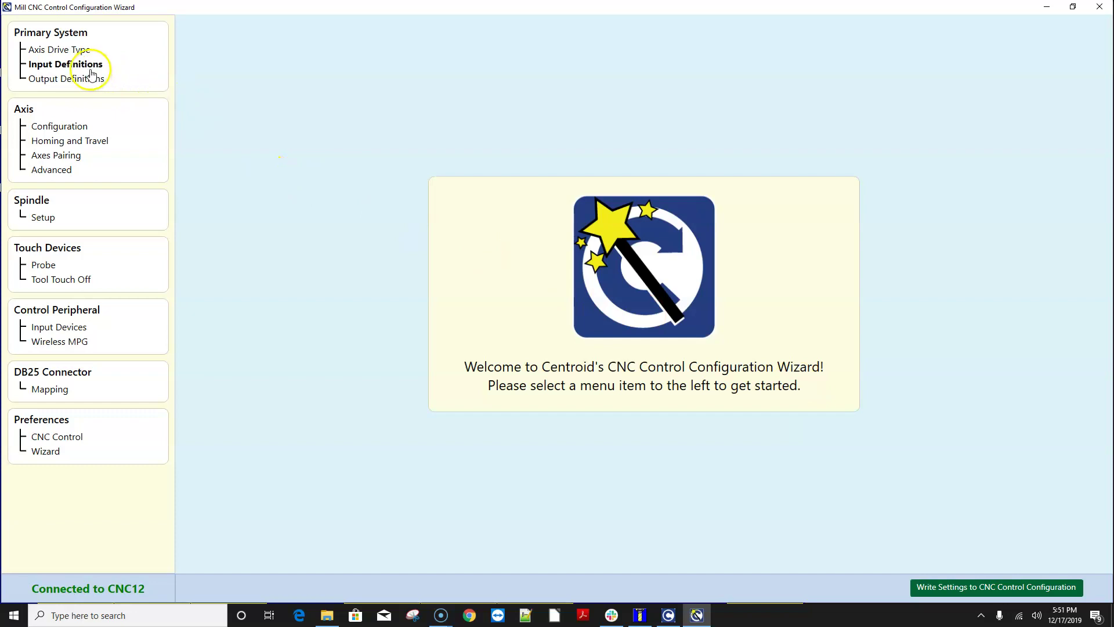
# Remove Axis1–4DriveOk from Ether1616 inputs IN11–IN14 on the Input Definitions page.
pyautogui.click(89, 69)
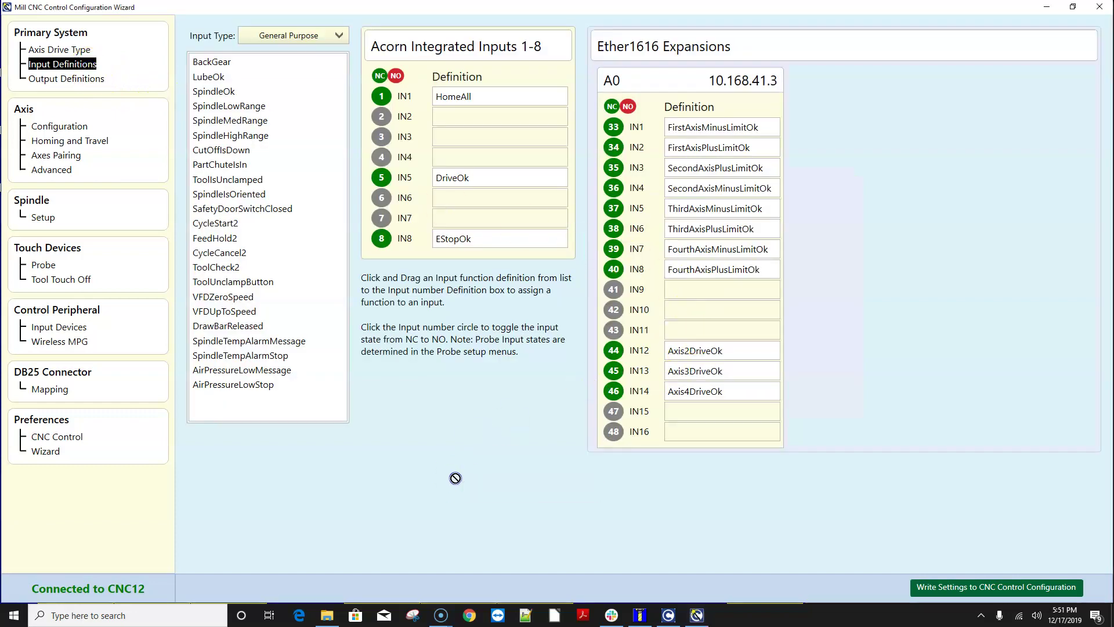
pyautogui.moveTo(695, 350); pyautogui.dragTo(540, 420)
pyautogui.moveTo(696, 392); pyautogui.dragTo(540, 448)
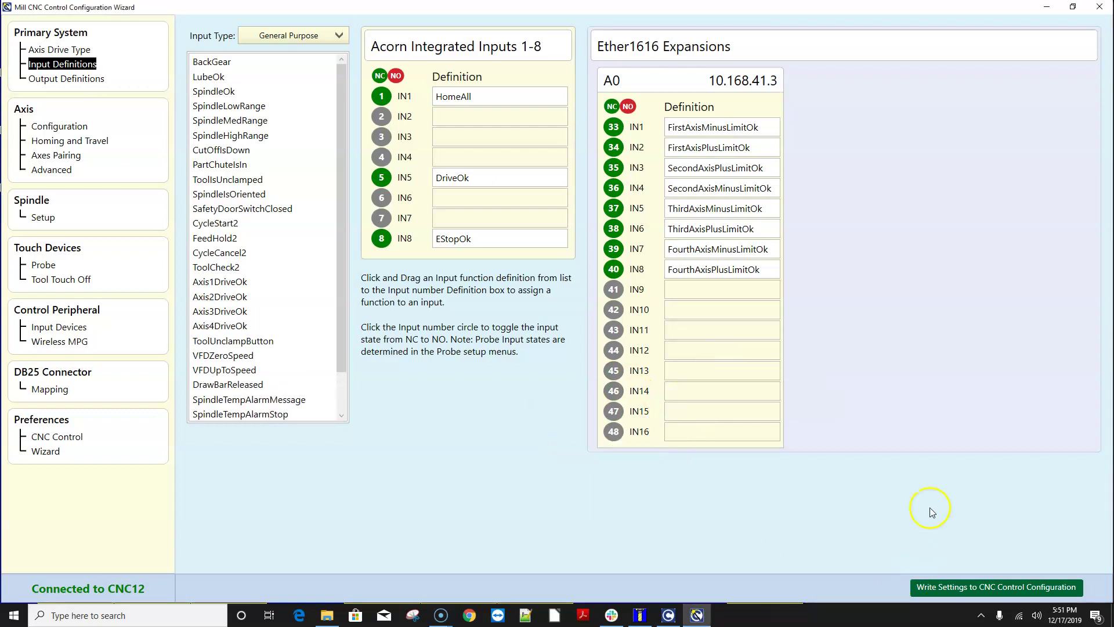
# Write the settings to the control, accepting the PLC warning and power-cycle prompt.
pyautogui.click(1019, 586)
pyautogui.click(589, 350)
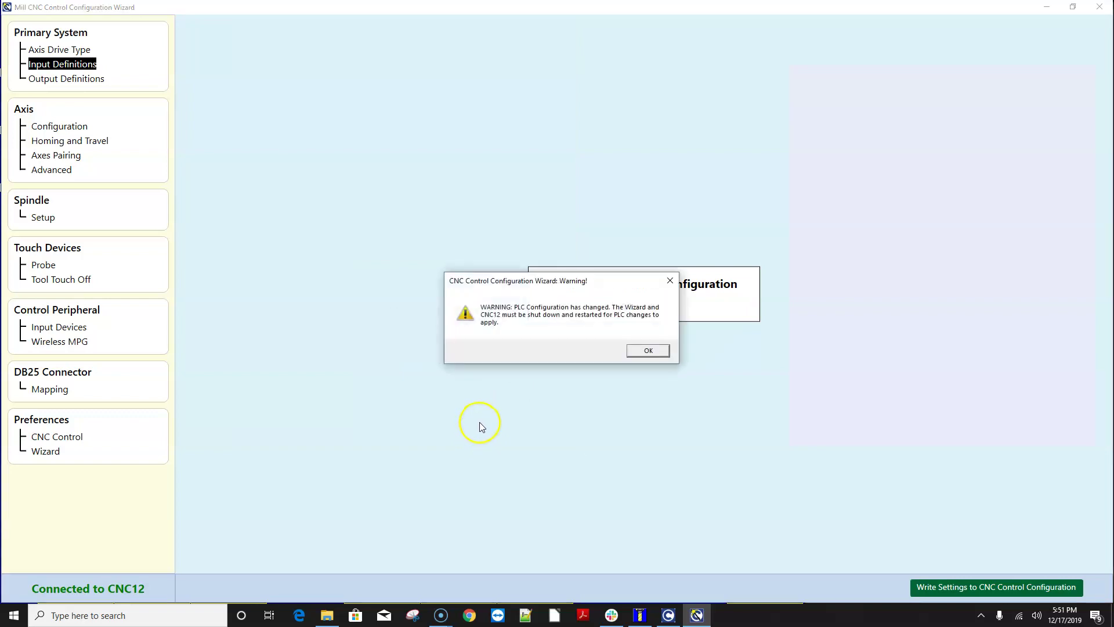
pyautogui.click(641, 350)
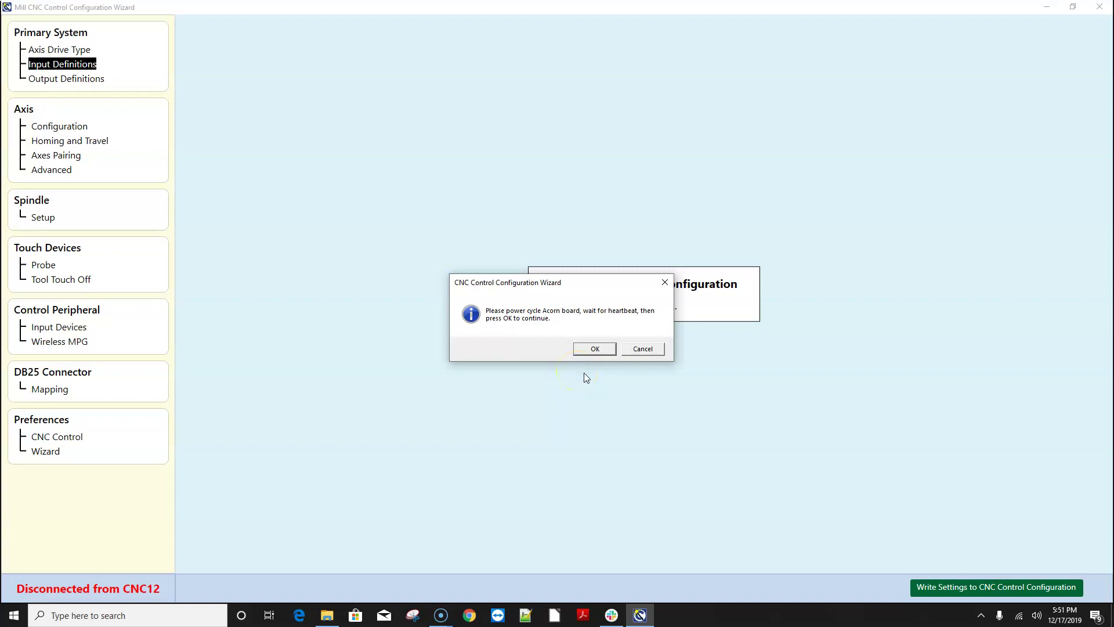
pyautogui.click(595, 350)
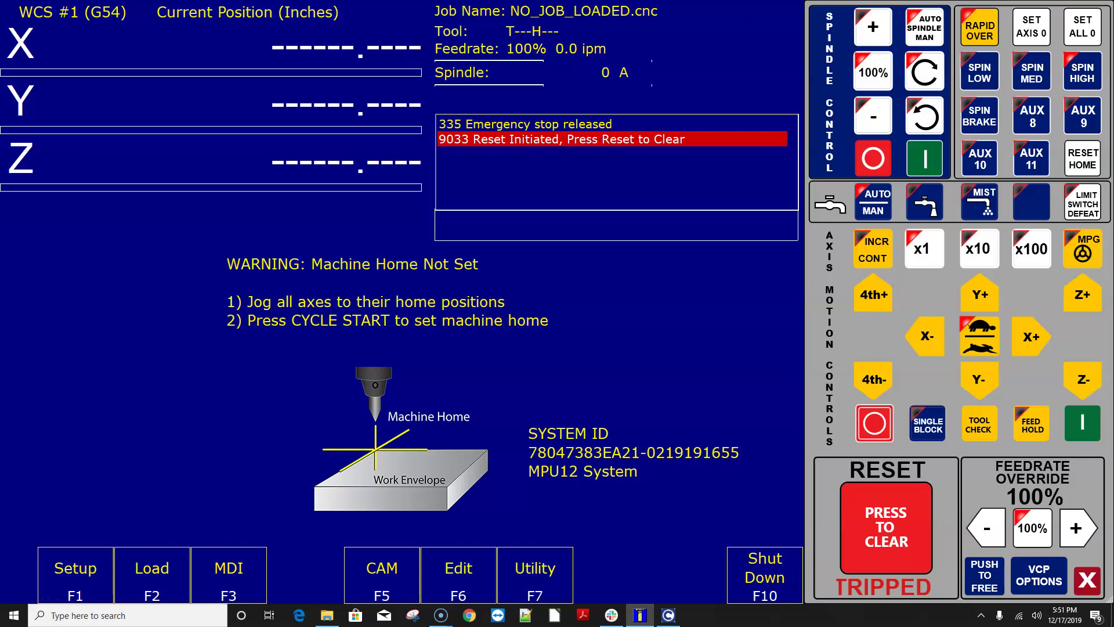
# Clear the tripped reset and view the ACORN FREE license on the Setup screen.
pyautogui.click(898, 515)
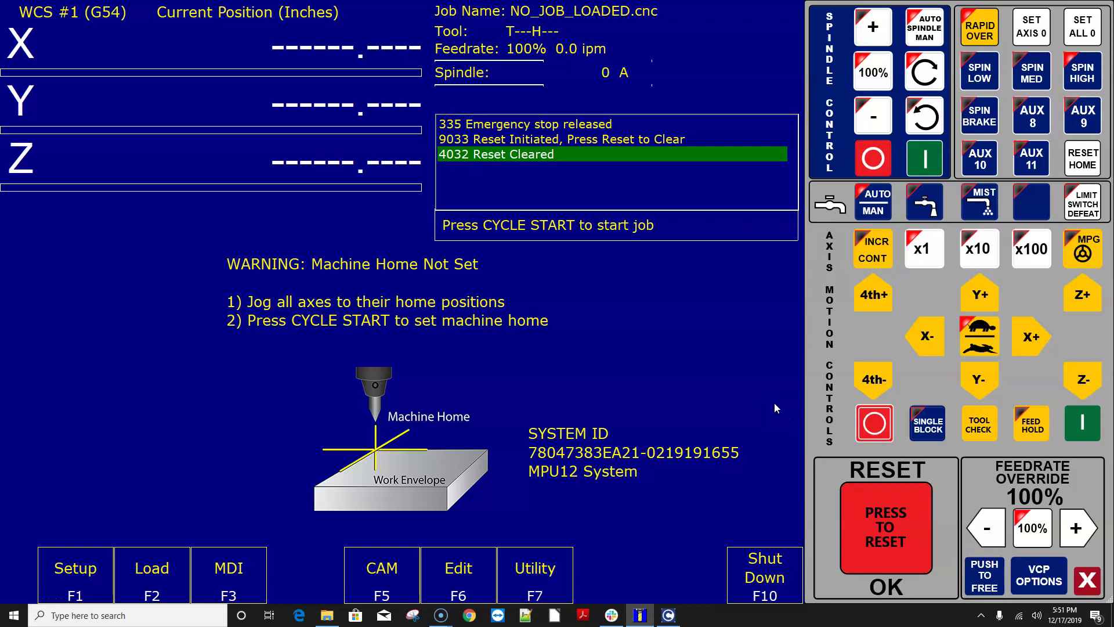
pyautogui.click(91, 561)
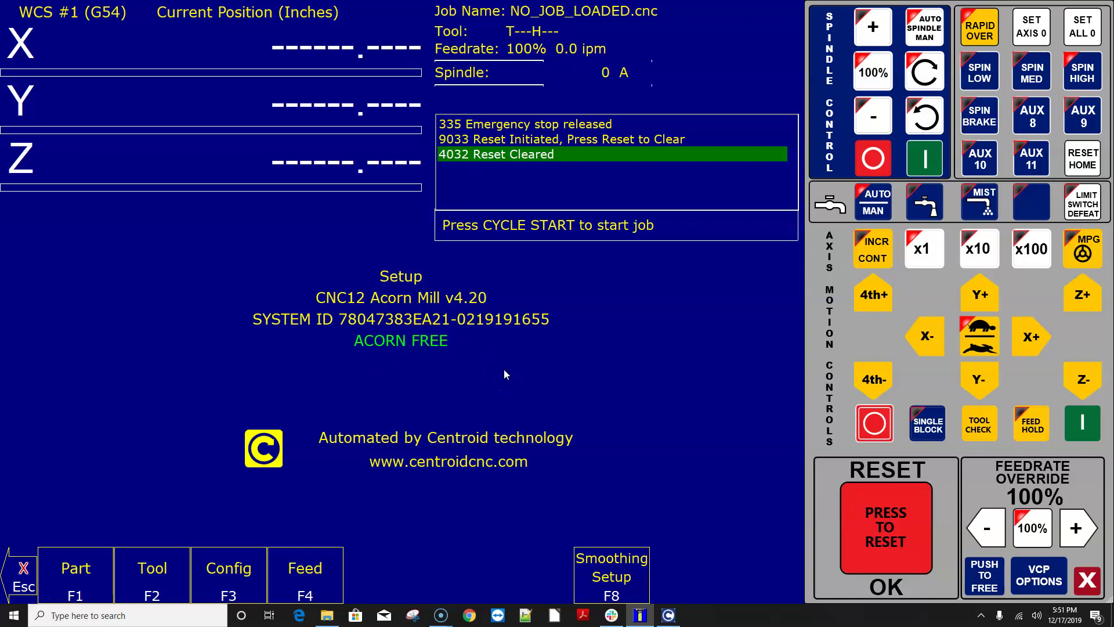
# Restore the saved report zip from the Desktop via Utility > Restore Report.
pyautogui.click(28, 562)
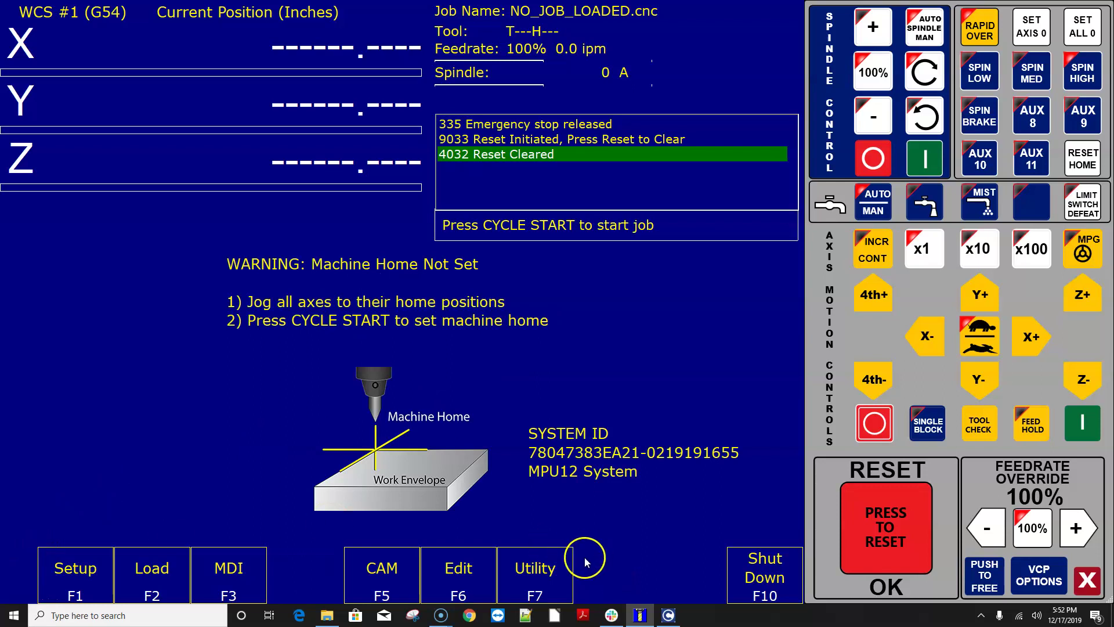
pyautogui.click(537, 571)
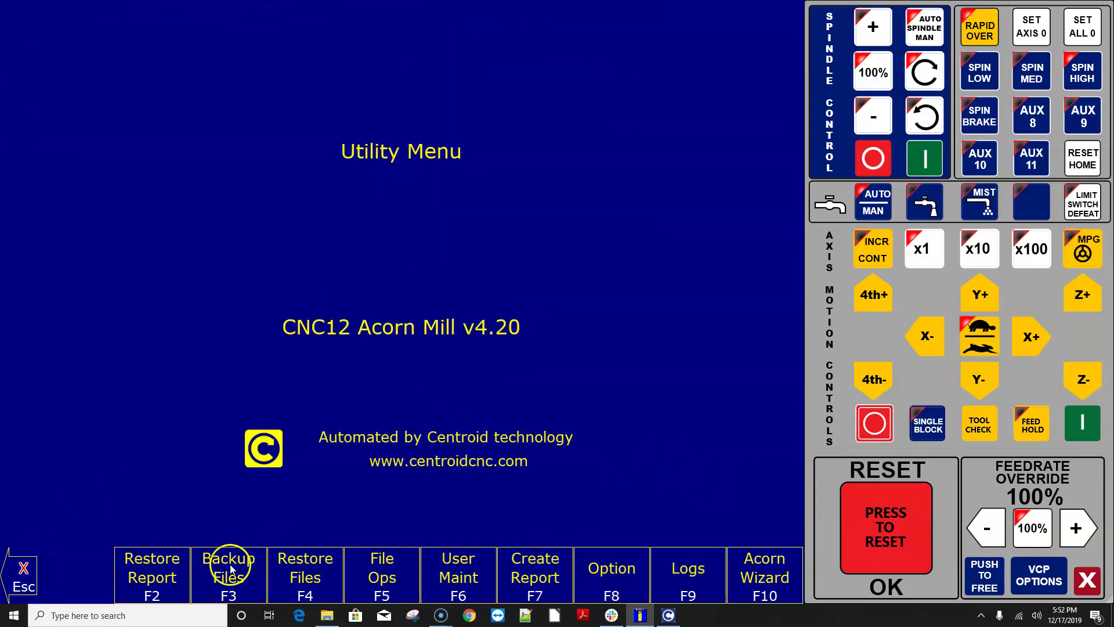
pyautogui.click(163, 577)
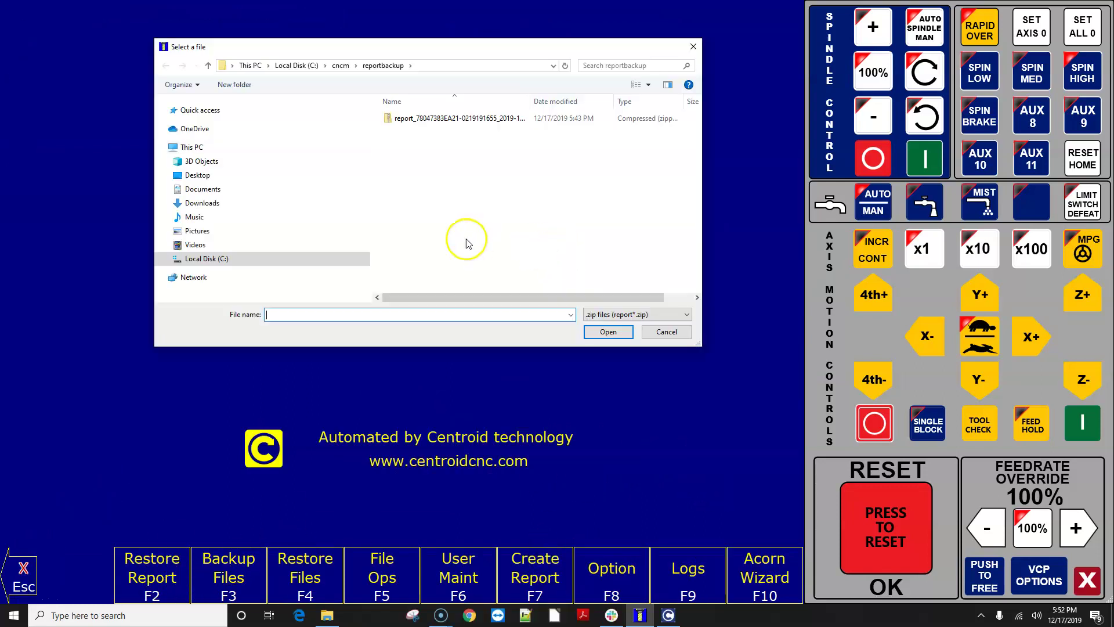
pyautogui.click(196, 175)
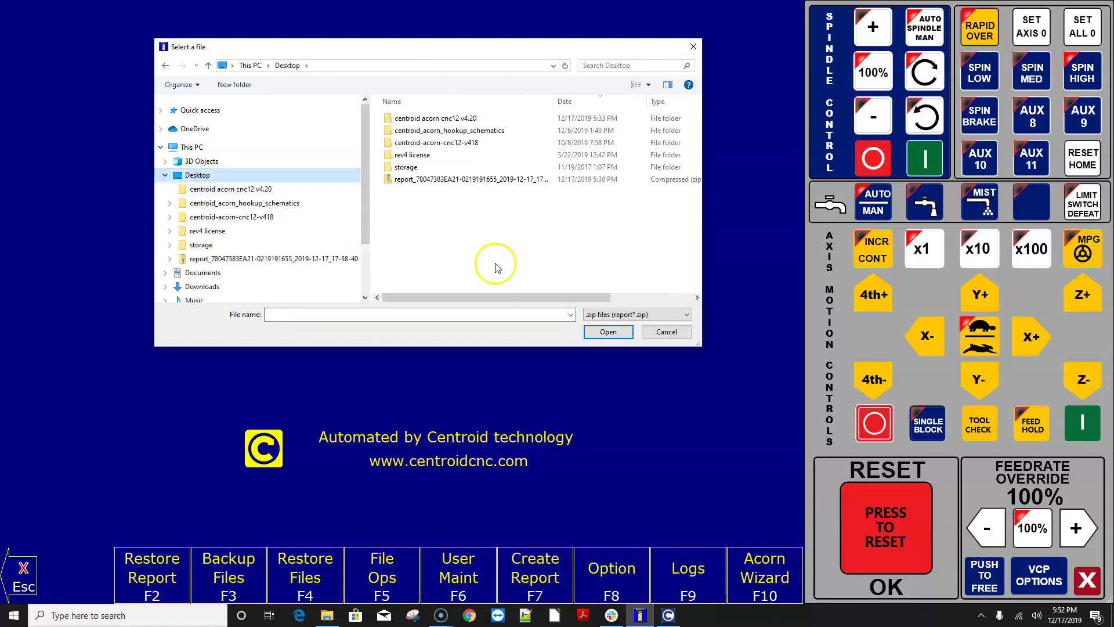
pyautogui.click(493, 179)
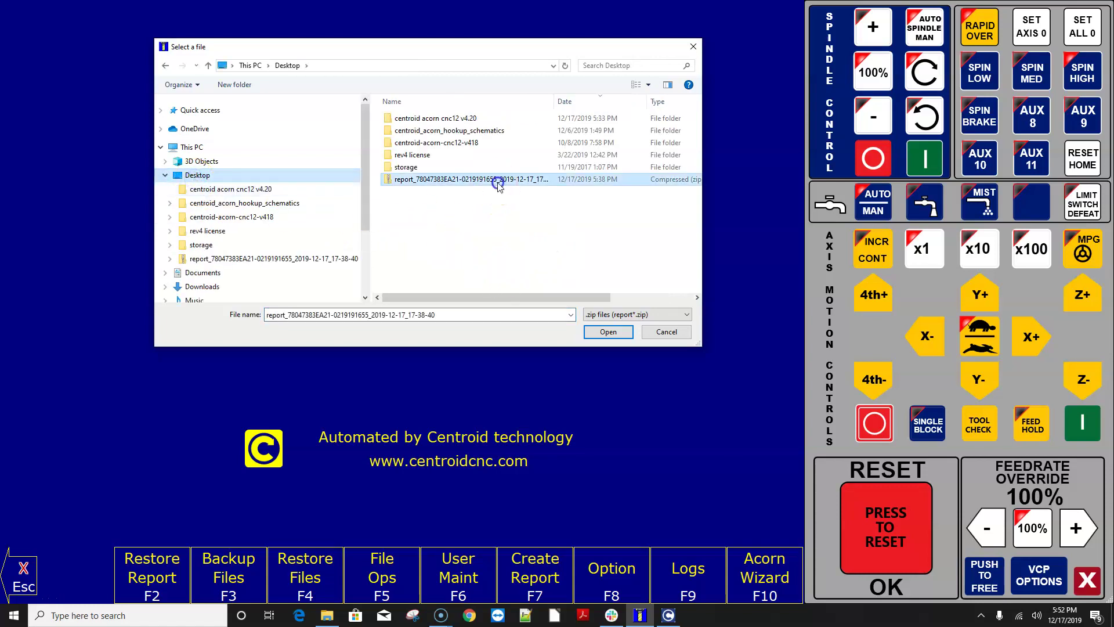
pyautogui.click(608, 330)
pyautogui.click(629, 365)
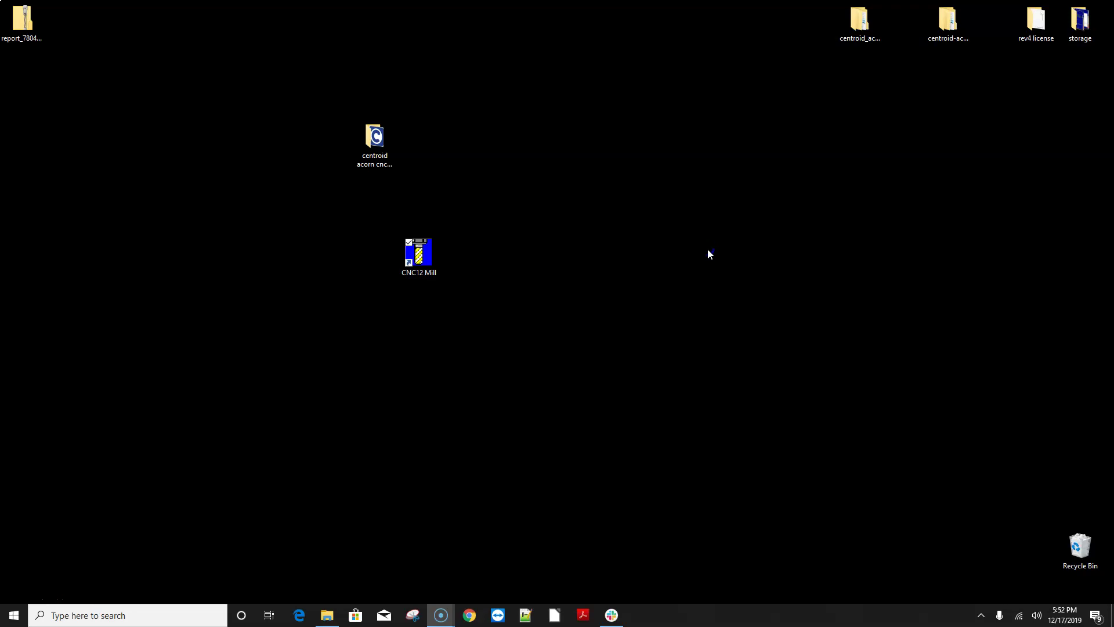
# Launch CNC12 Mill from its desktop shortcut and accept the detected Ether1616 configuration.
pyautogui.click(481, 373)
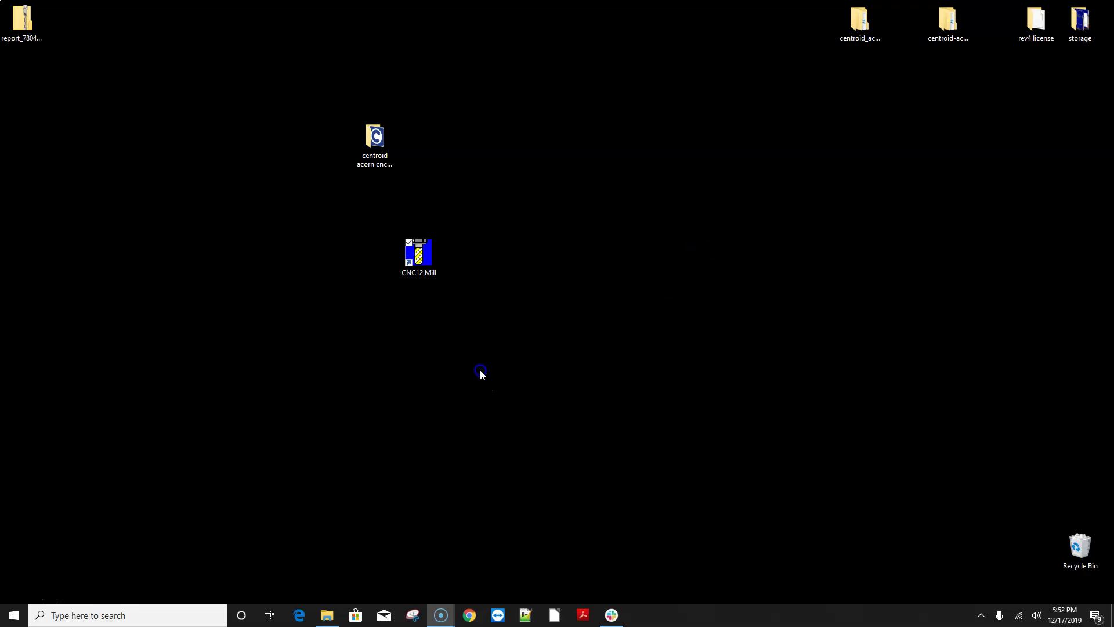
pyautogui.click(419, 258)
pyautogui.doubleClick(419, 258)
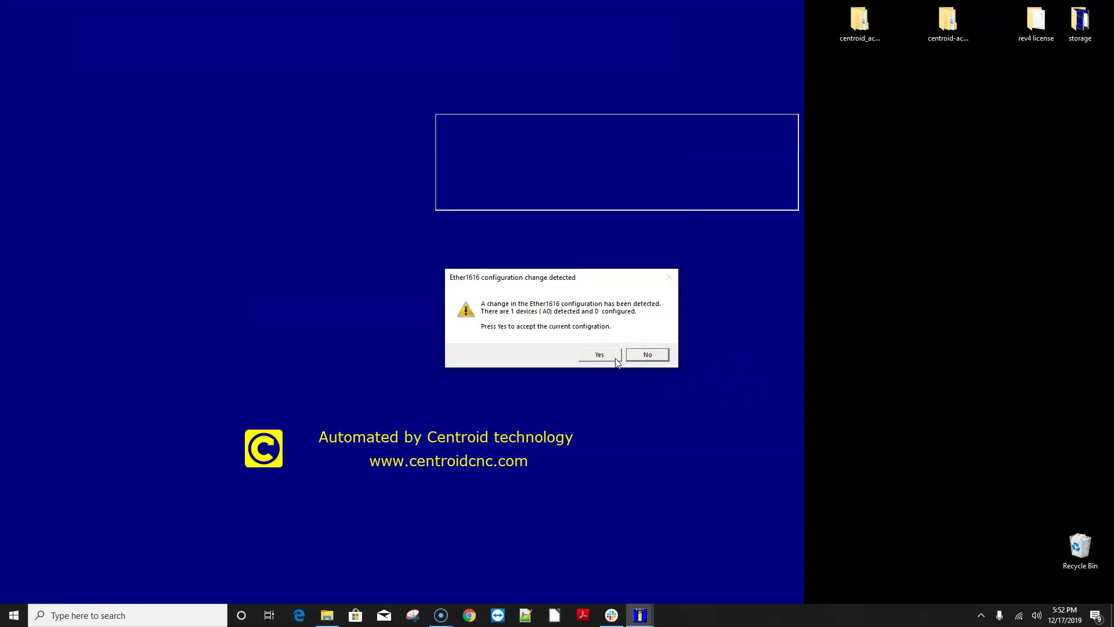
pyautogui.click(616, 358)
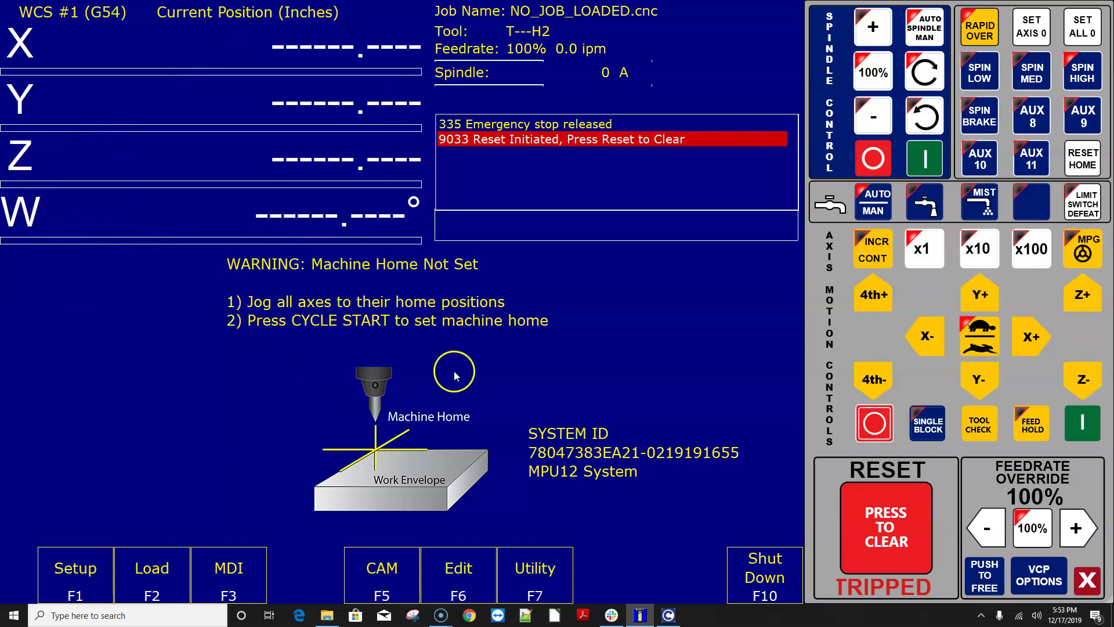
pyautogui.click(82, 568)
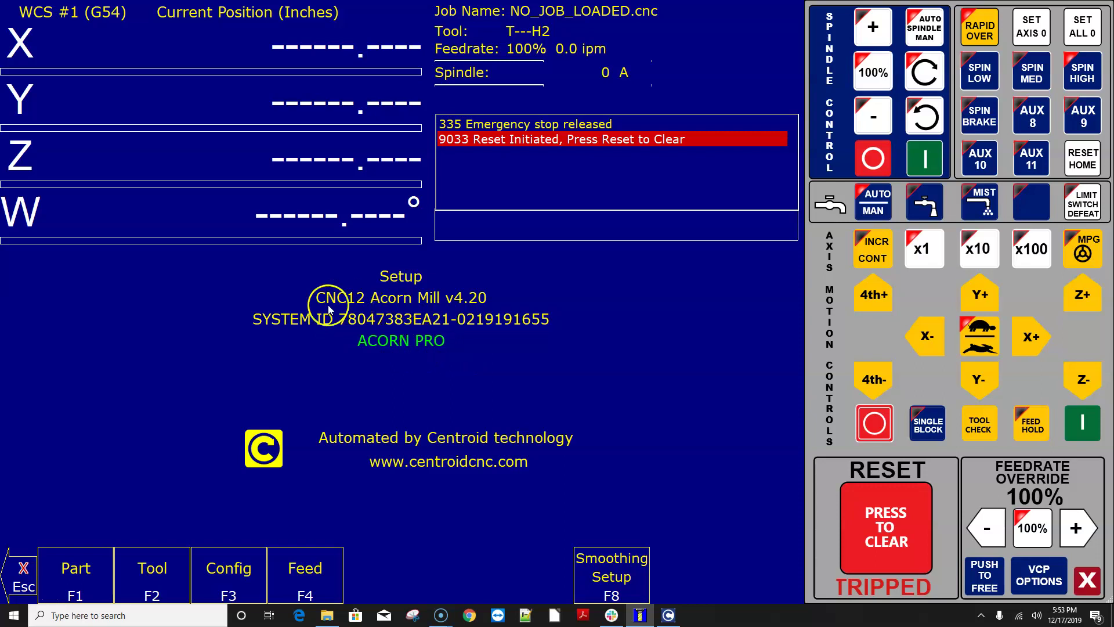
pyautogui.click(24, 572)
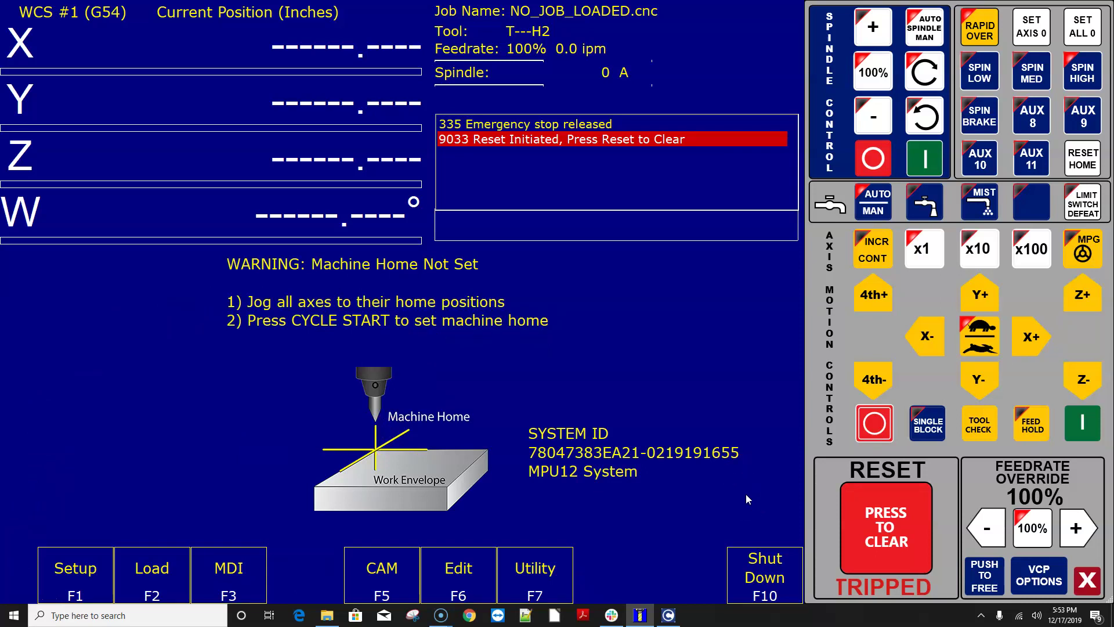
# Launch the Acorn Wizard and run Update Wizard to import the previous-version configuration.
pyautogui.click(542, 576)
pyautogui.click(730, 564)
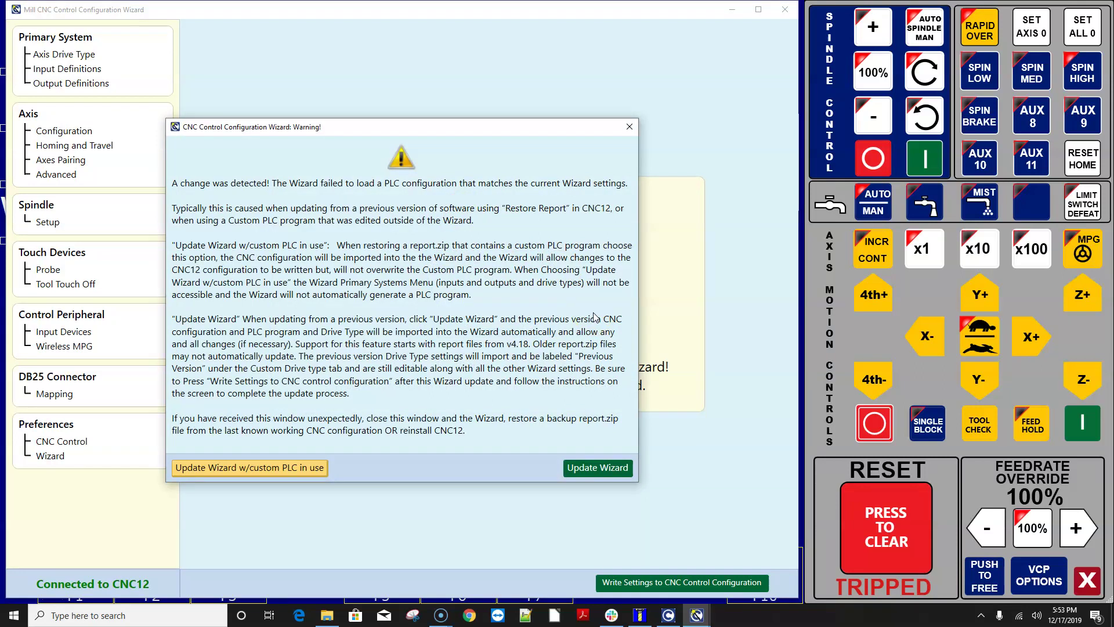
pyautogui.click(516, 291)
pyautogui.click(532, 202)
pyautogui.click(544, 335)
pyautogui.click(589, 465)
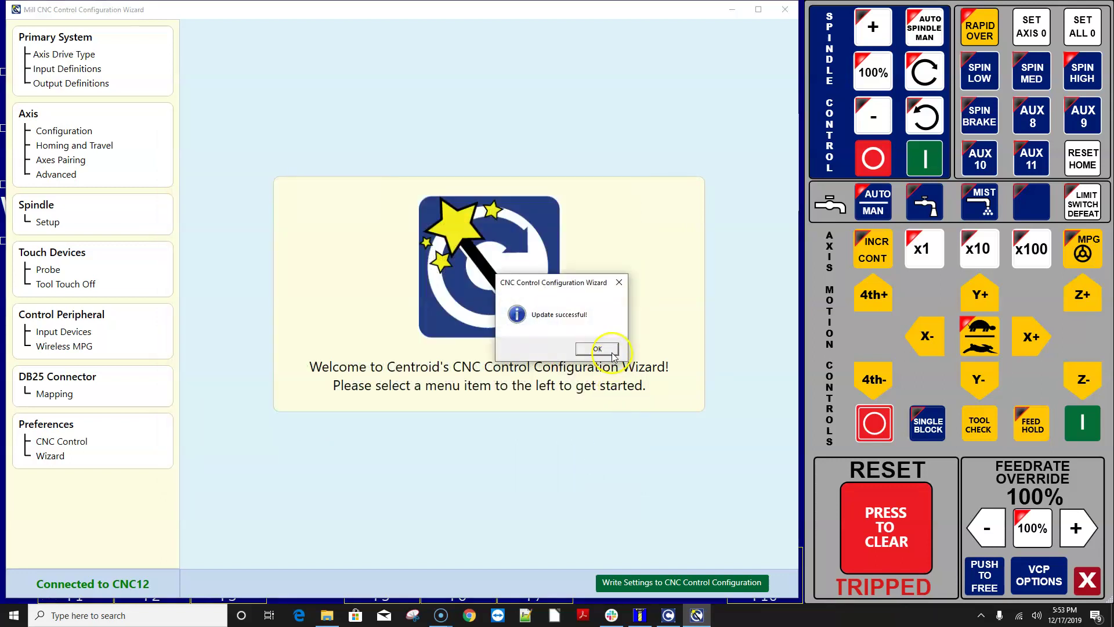
pyautogui.click(611, 352)
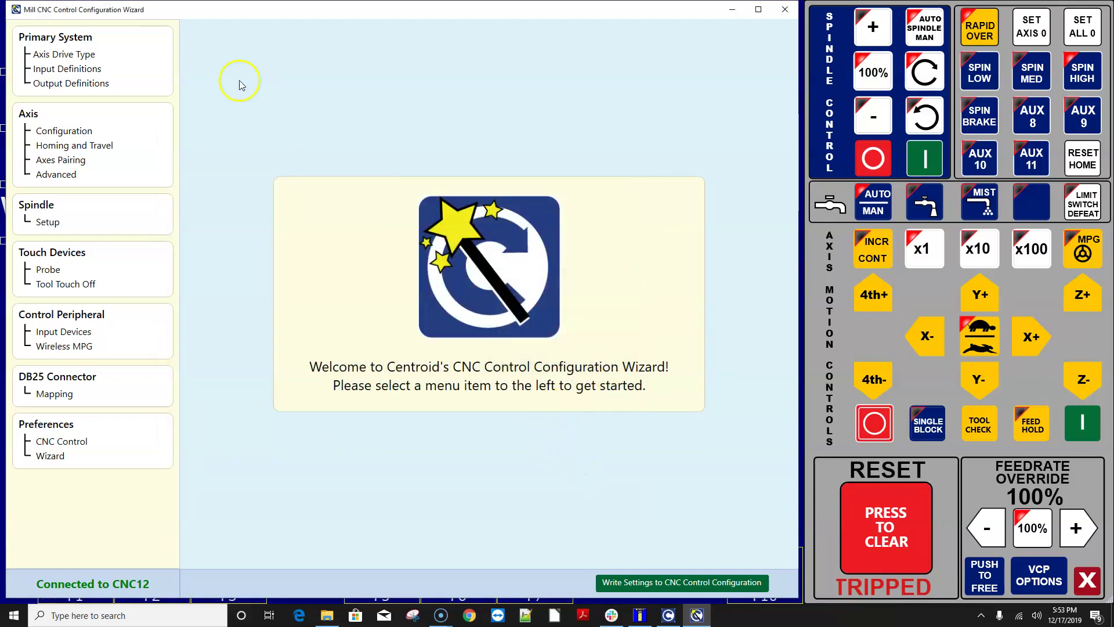
# Review the Axis Drive Type, Configuration, Homing and Travel, and Input Definitions pages.
pyautogui.click(80, 58)
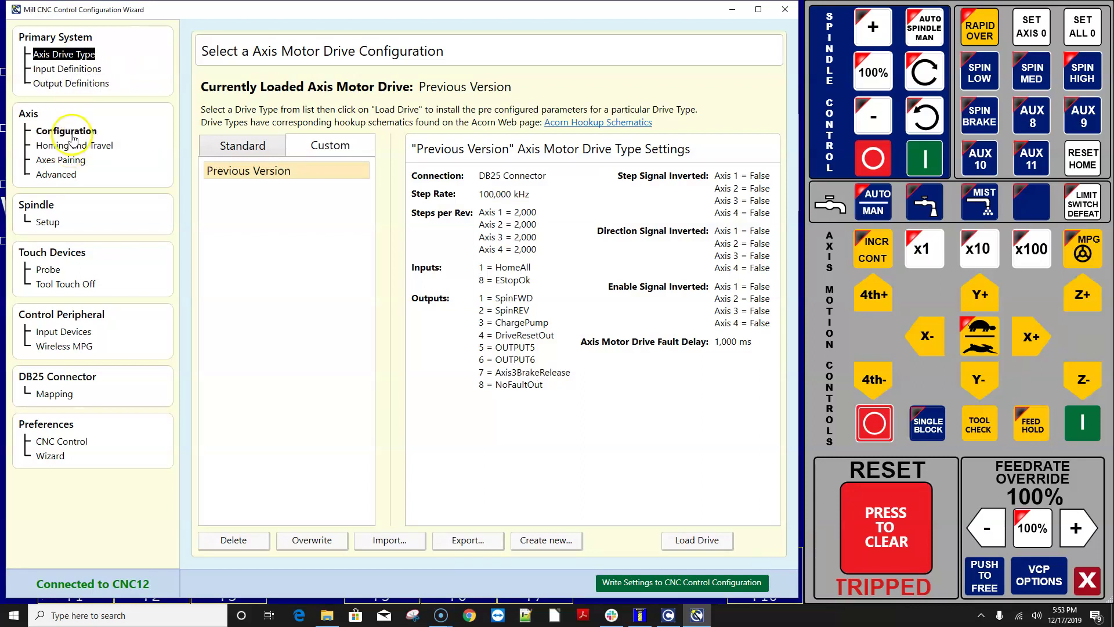
pyautogui.click(61, 230)
pyautogui.click(64, 136)
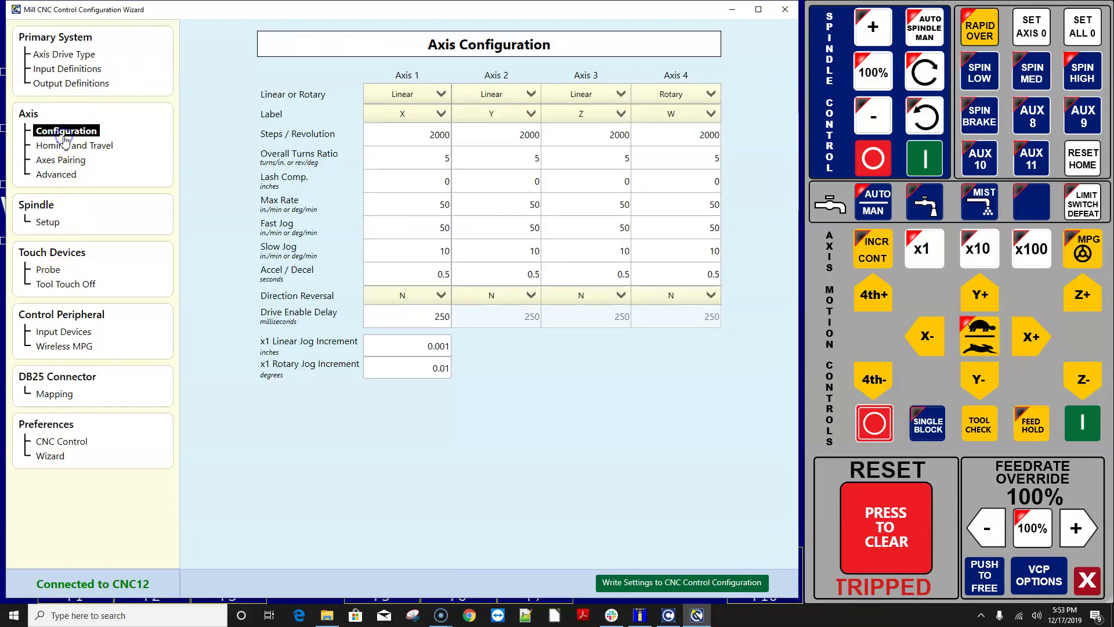
pyautogui.click(69, 147)
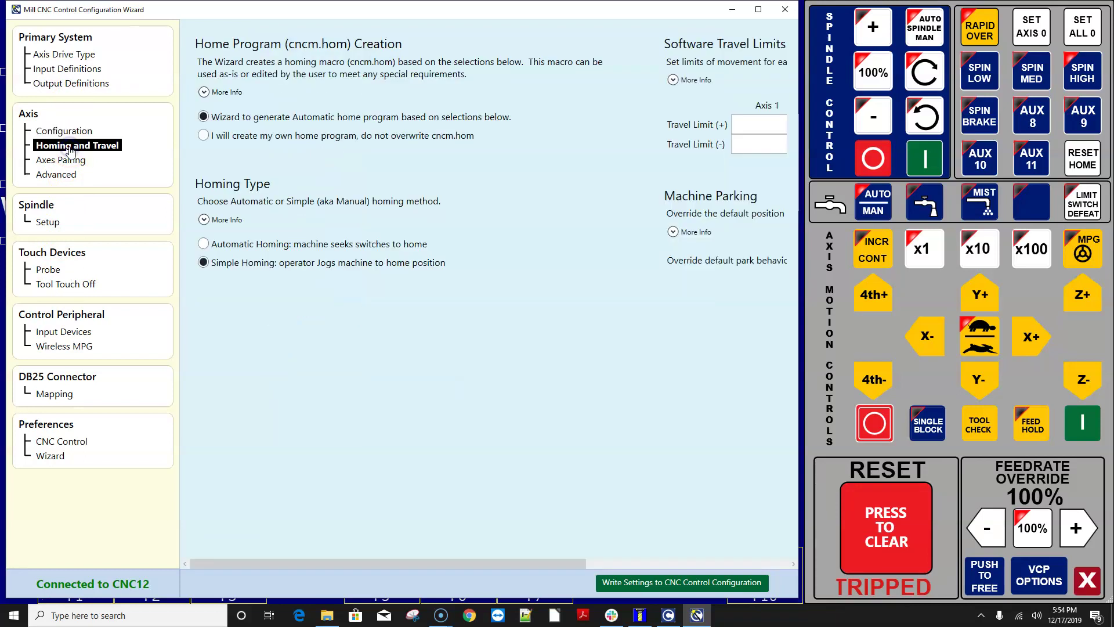
pyautogui.click(74, 69)
pyautogui.click(70, 55)
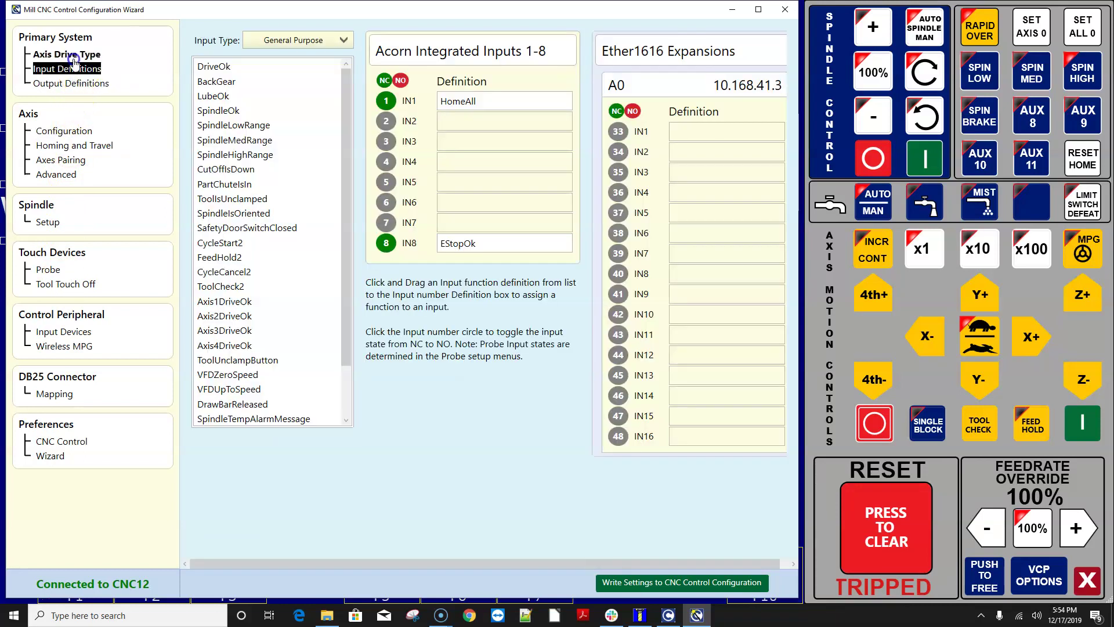
pyautogui.click(691, 540)
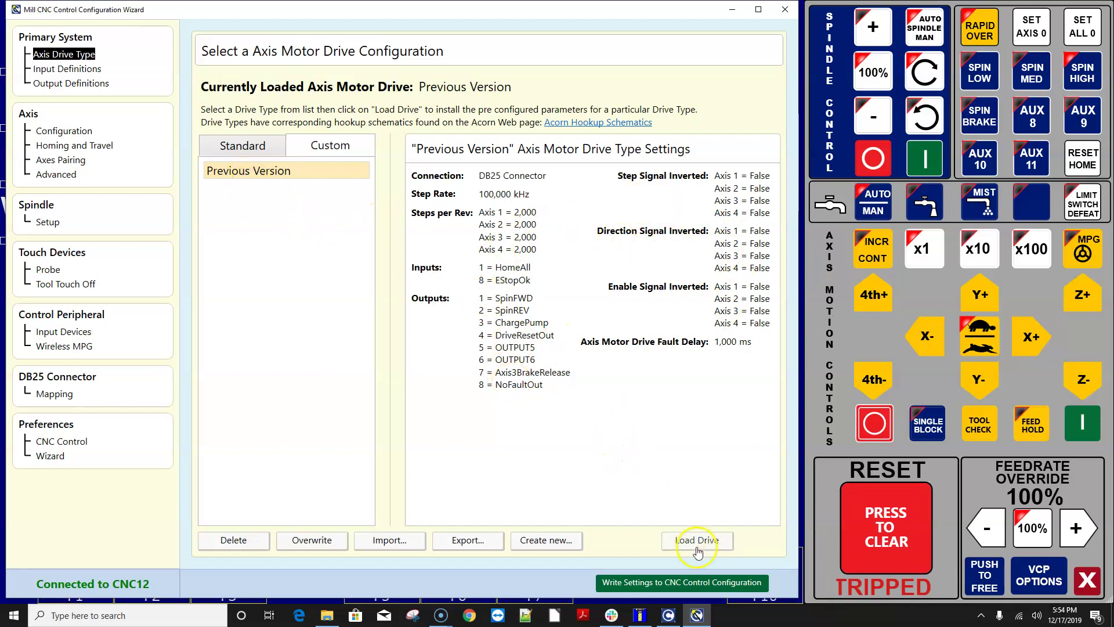
# Write the restored wizard settings to the control and accept the PLC restart warning.
pyautogui.click(690, 589)
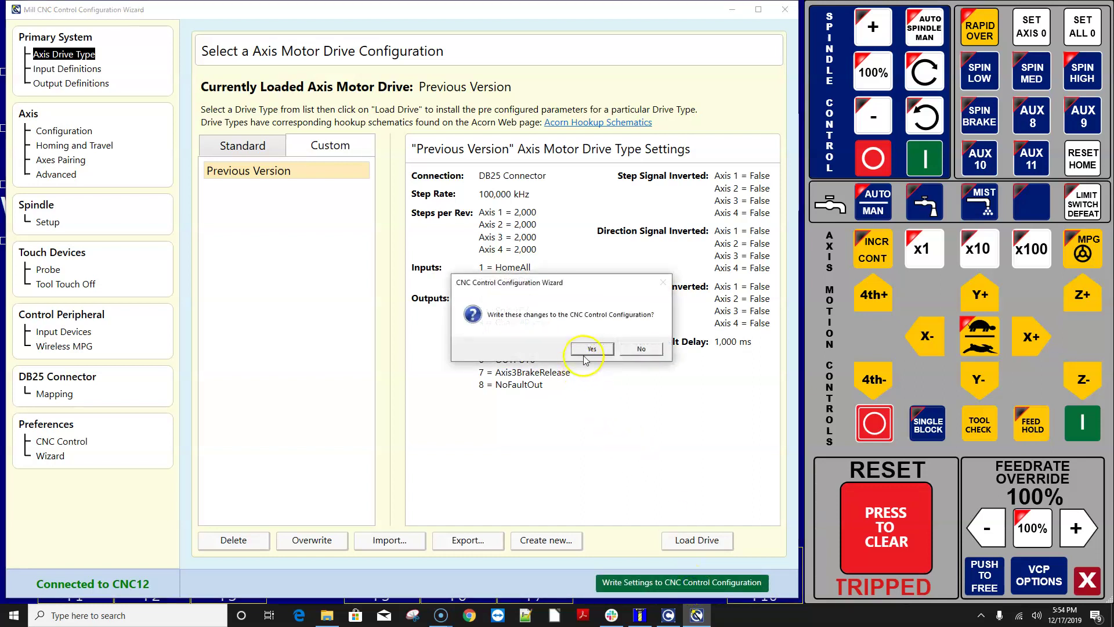
pyautogui.click(578, 350)
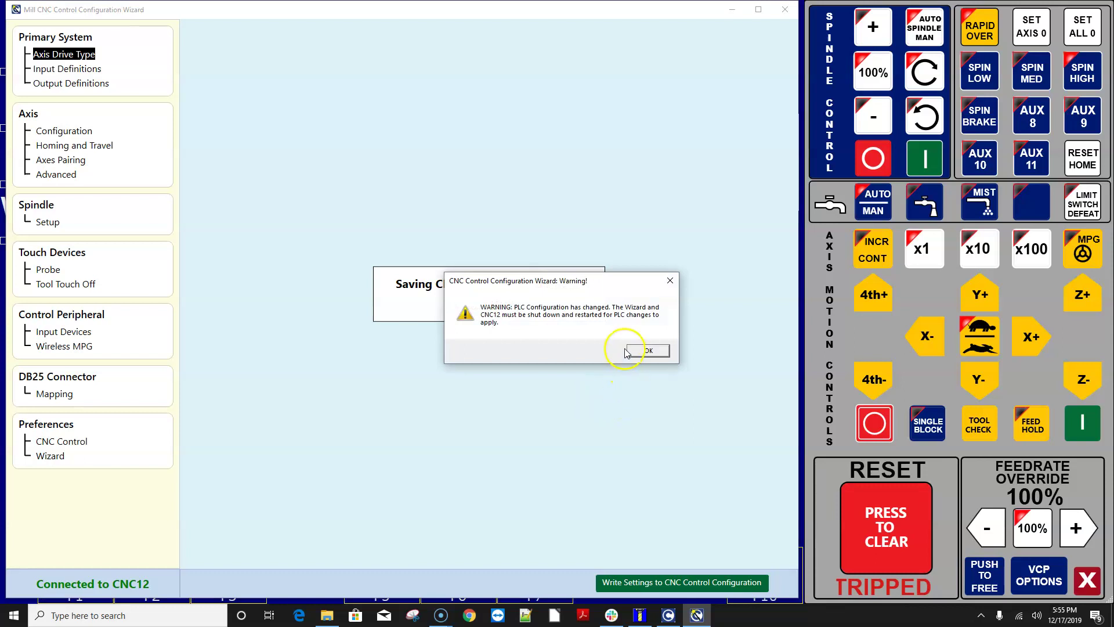
pyautogui.click(647, 349)
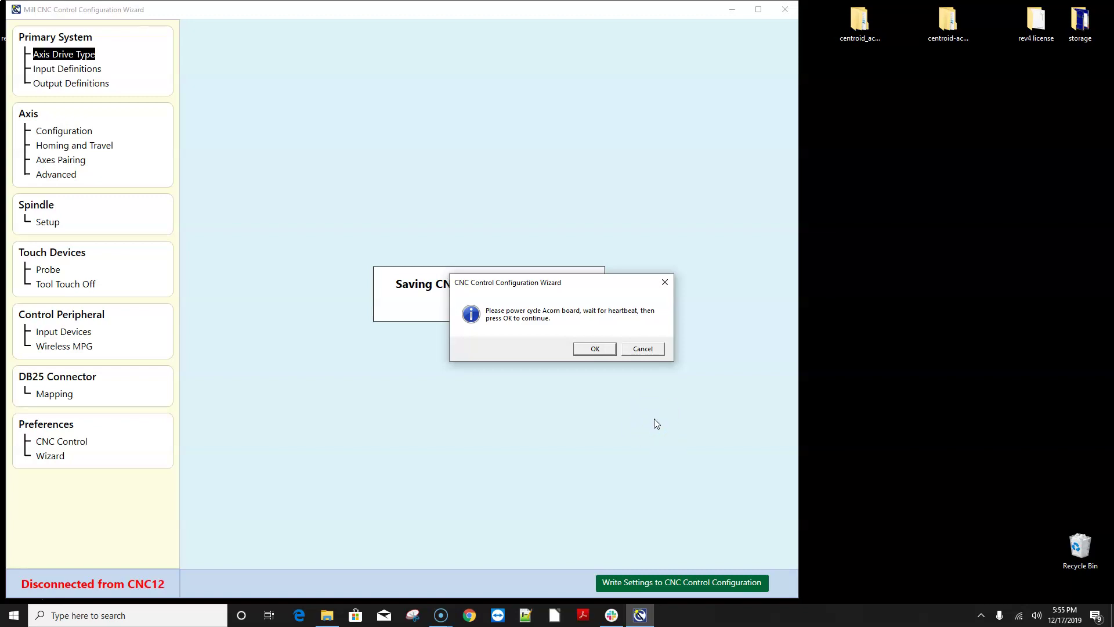
# Confirm the Acorn board was power cycled so CNC12 restarts.
pyautogui.click(596, 349)
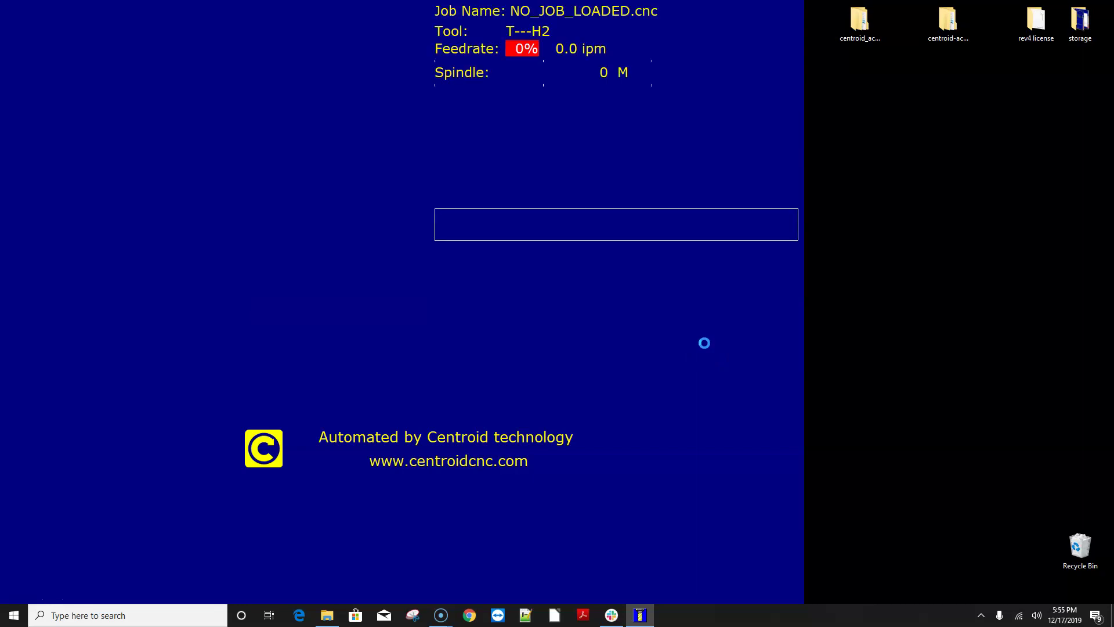
# Clear the reset, confirm the ACORN PRO license in Setup, and return to the main screen.
pyautogui.click(704, 346)
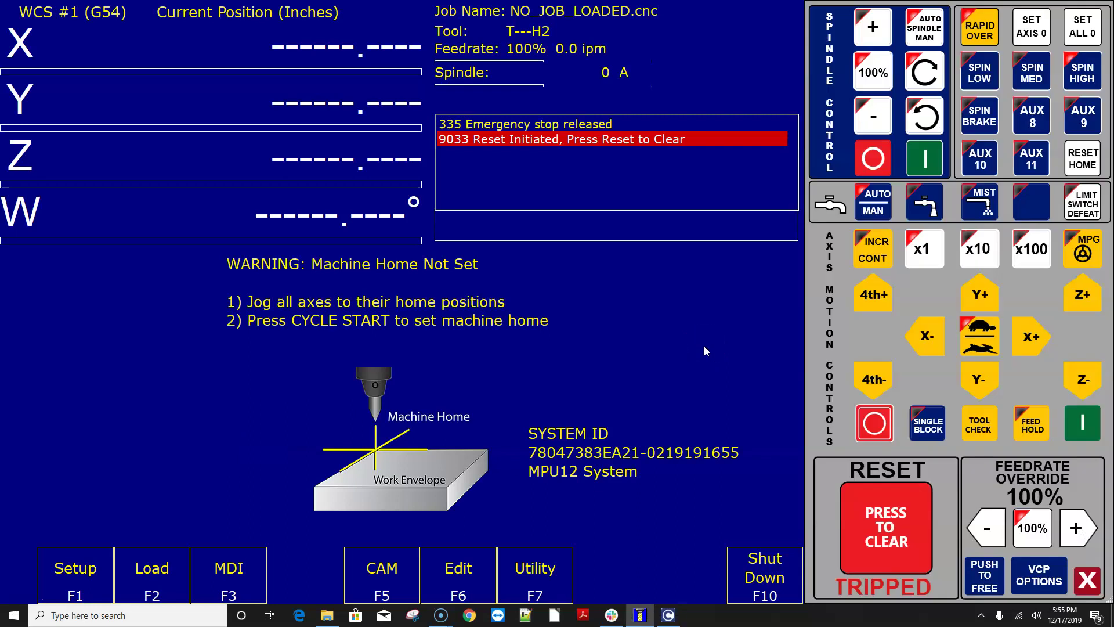
pyautogui.click(886, 527)
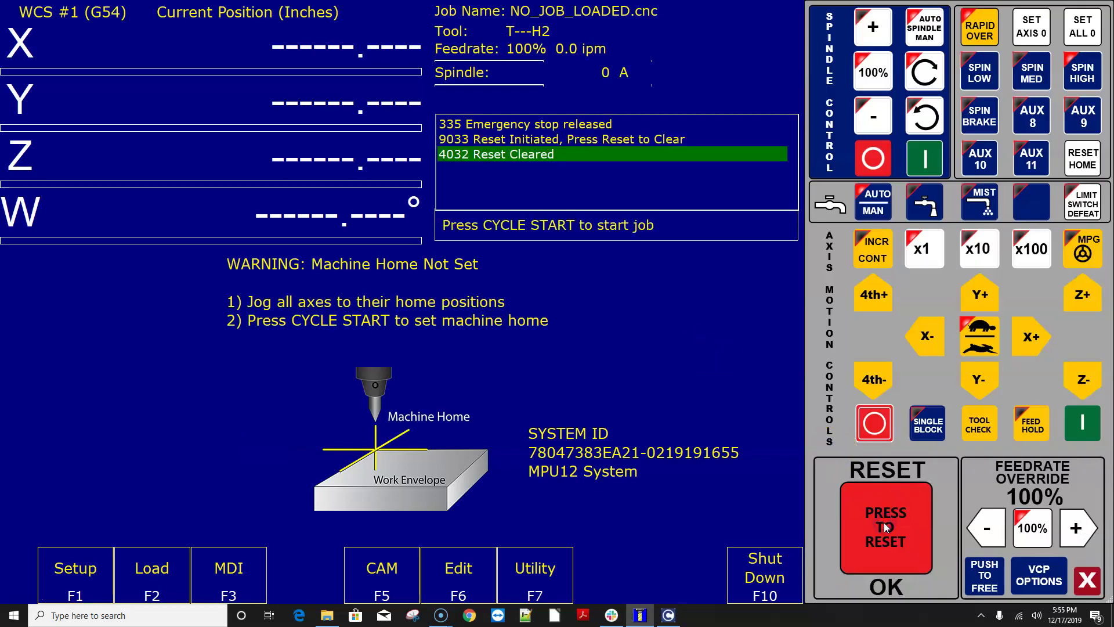
pyautogui.click(75, 566)
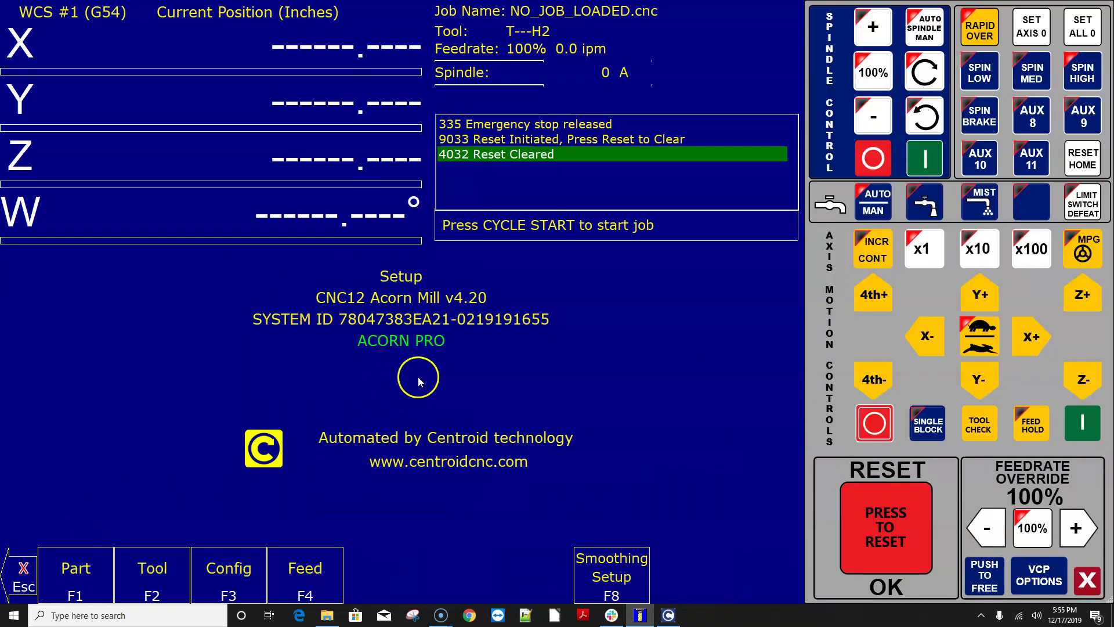
pyautogui.click(22, 570)
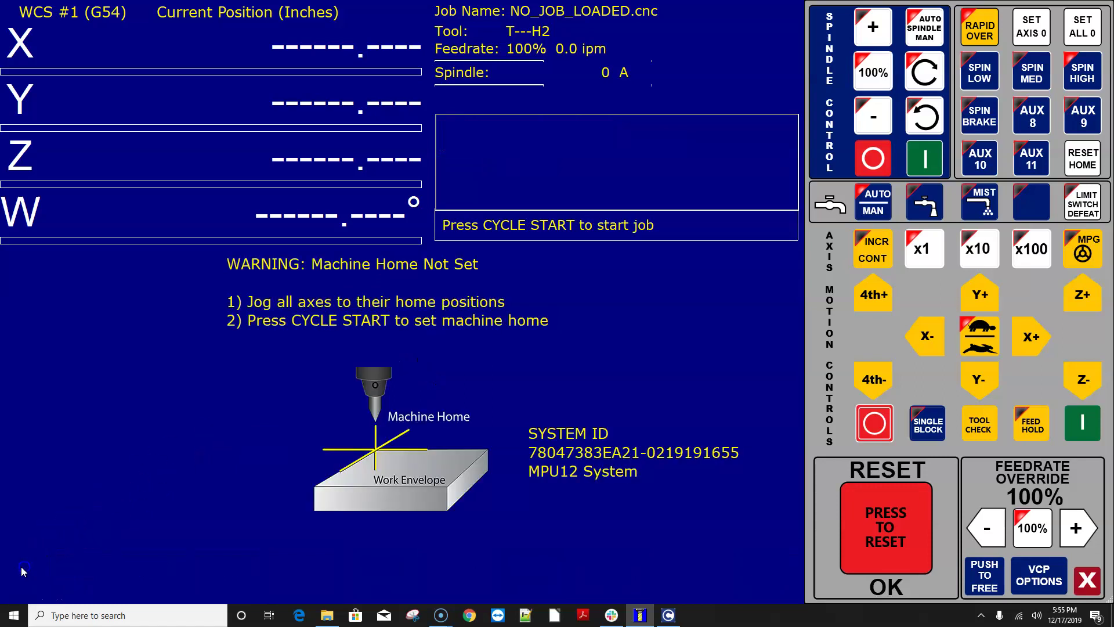
# Set machine home, then jog Y+, X+, Z- and W+ to reach X +0.1196, Y +0.0995, Z -0.1896, W +0.163°.
pyautogui.click(1082, 422)
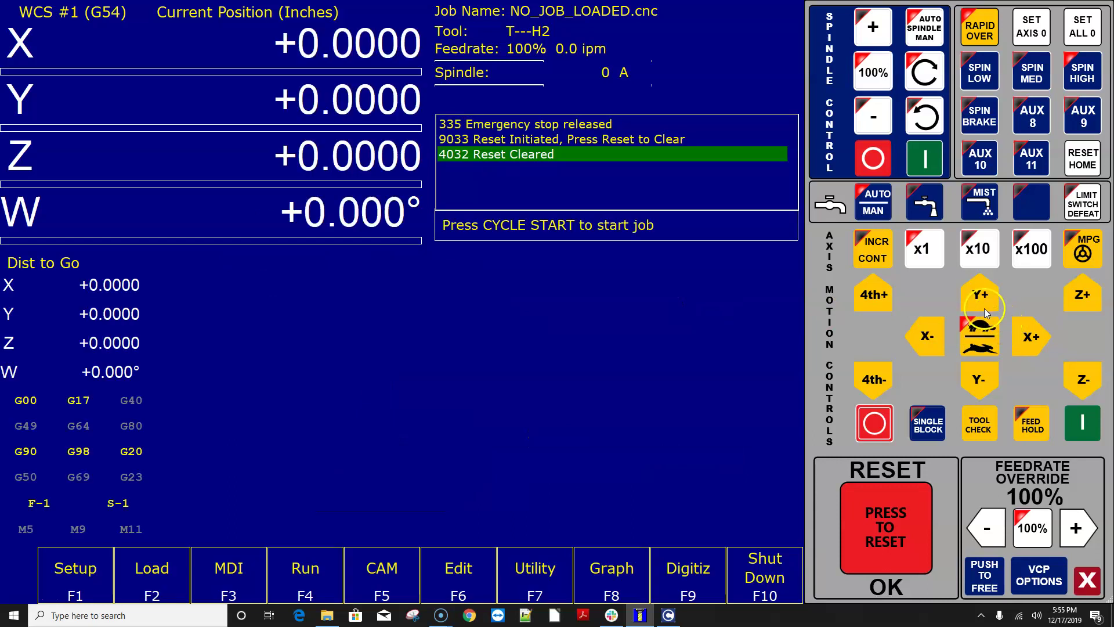
pyautogui.moveTo(985, 295); pyautogui.dragTo(984, 294)
pyautogui.moveTo(1022, 332); pyautogui.dragTo(1016, 331)
pyautogui.moveTo(1083, 379); pyautogui.dragTo(950, 318)
pyautogui.moveTo(872, 298); pyautogui.dragTo(873, 298)
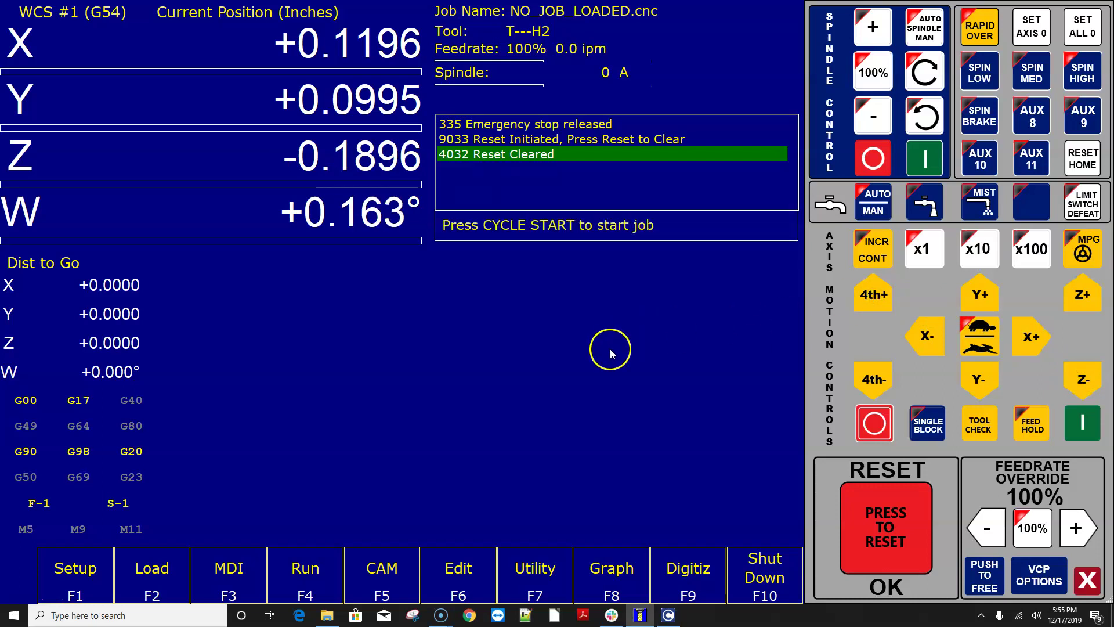